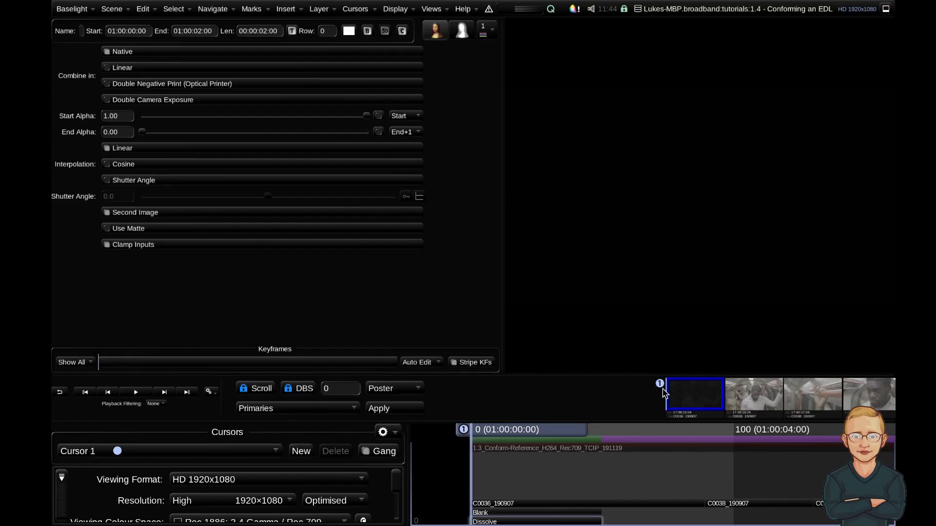
Enlarge the timeline area to show the whole sequence and park the playhead at frame 238 on the forest shot.
{"action": "left_click_drag", "start_coordinate": [589, 423], "coordinate": [737, 330]}
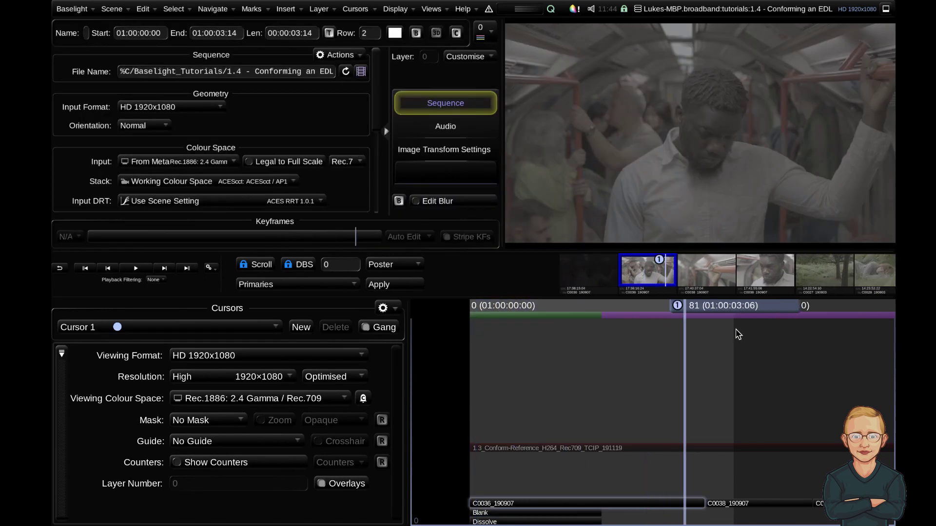
{"action": "scroll", "coordinate": [733, 425], "scroll_direction": "down", "scroll_amount": 3}
{"action": "scroll", "coordinate": [785, 409], "scroll_direction": "down", "scroll_amount": 5}
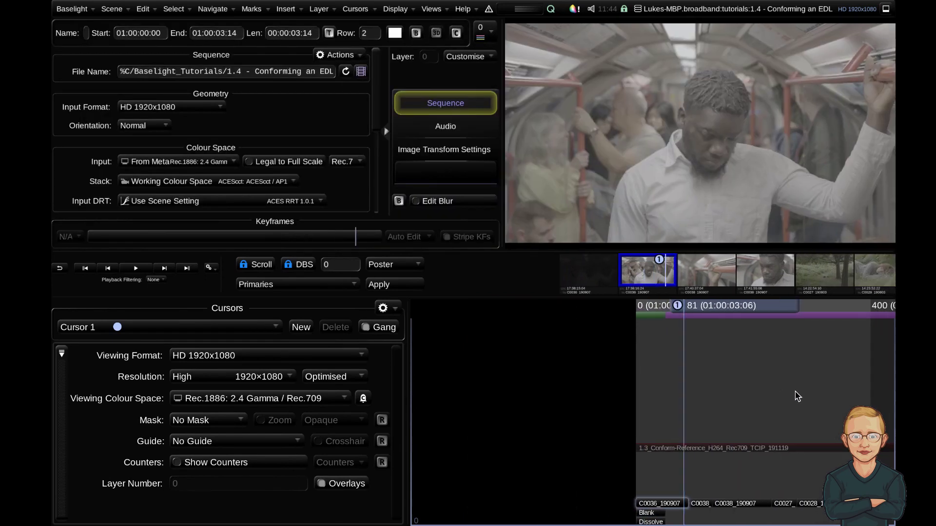
{"action": "scroll", "coordinate": [693, 376], "scroll_direction": "down", "scroll_amount": 2}
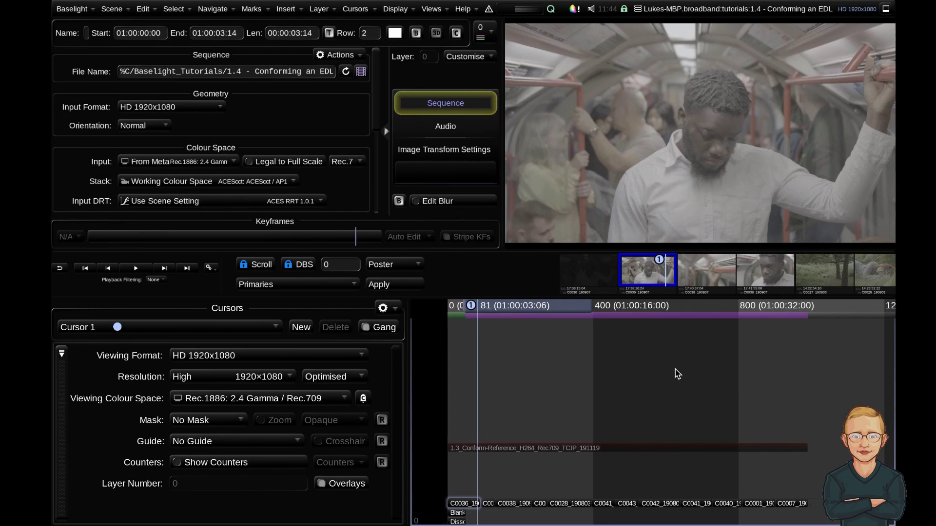
{"action": "left_click_drag", "start_coordinate": [521, 307], "coordinate": [578, 308]}
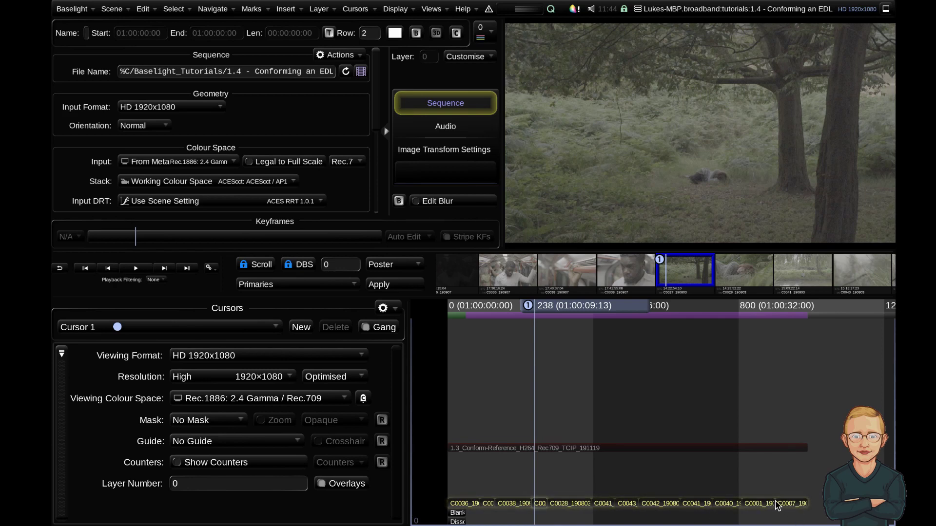
Set the input colour space of all conformed clips on row 2 to Sony: S-Log3 / S-Gamut3.Cine.
{"action": "left_click_drag", "start_coordinate": [359, 254], "coordinate": [360, 303]}
{"action": "mouse_move", "coordinate": [187, 165]}
{"action": "left_click", "coordinate": [187, 164]}
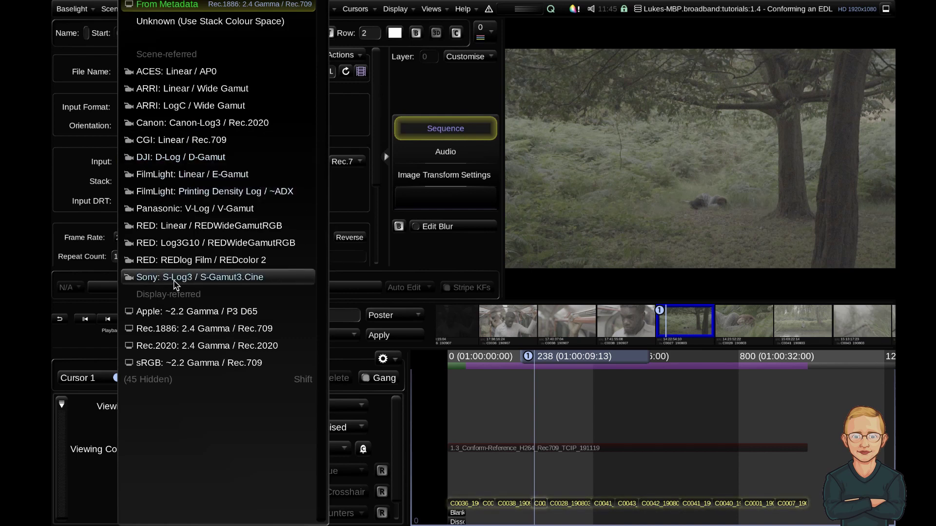
{"action": "left_click", "coordinate": [176, 284]}
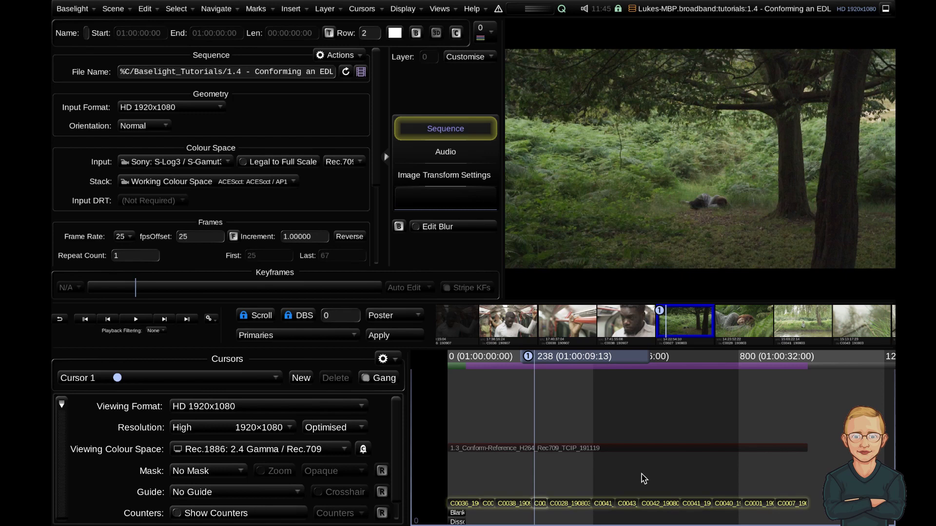
Compare the reference movie strip with the conformed forest clip by moving the cursor between their layers.
{"action": "left_click", "coordinate": [665, 450]}
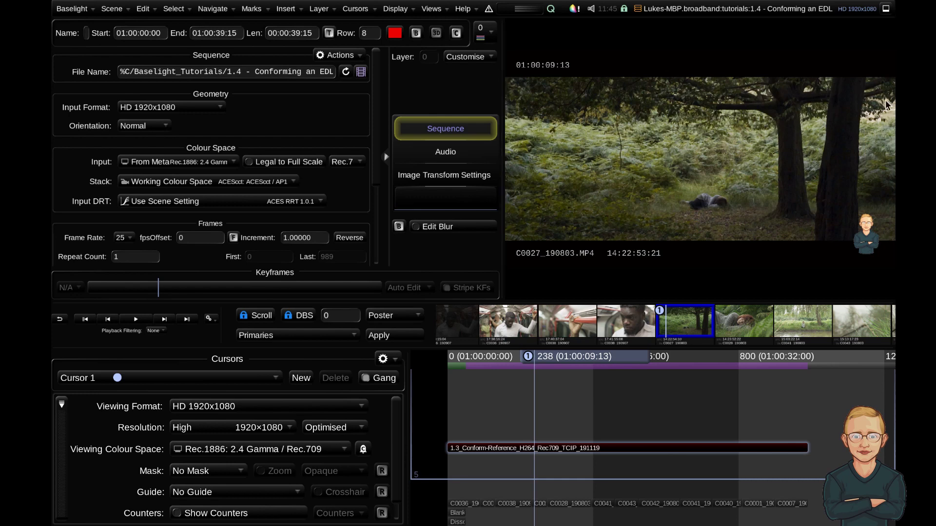
{"action": "key", "text": "Page_Down"}
{"action": "key", "text": "Page_Down"}
{"action": "key", "text": "Page_Down"}
{"action": "key", "text": "Page_Down"}
{"action": "key", "text": "Page_Down"}
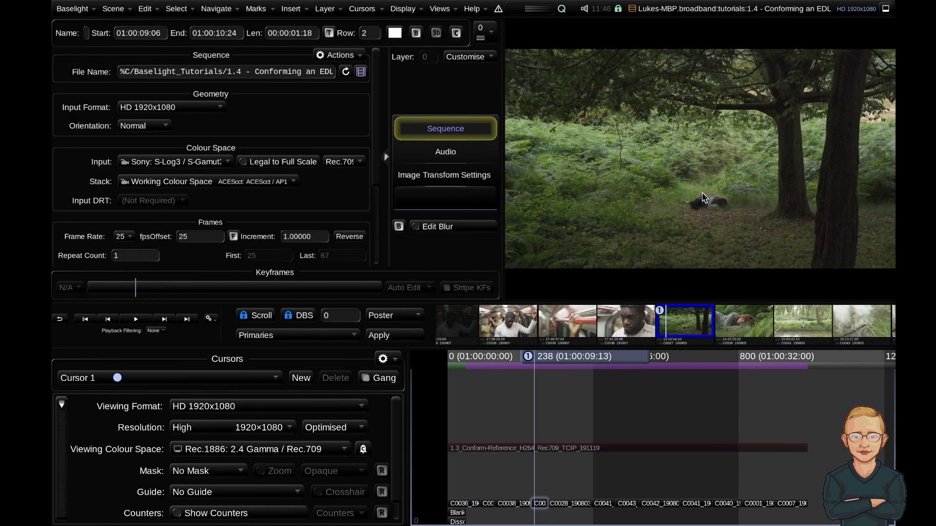
Remove the Mask, Guide and Counters settings from the cursor options and add all three back.
{"action": "left_click_drag", "start_coordinate": [455, 347], "coordinate": [459, 307]}
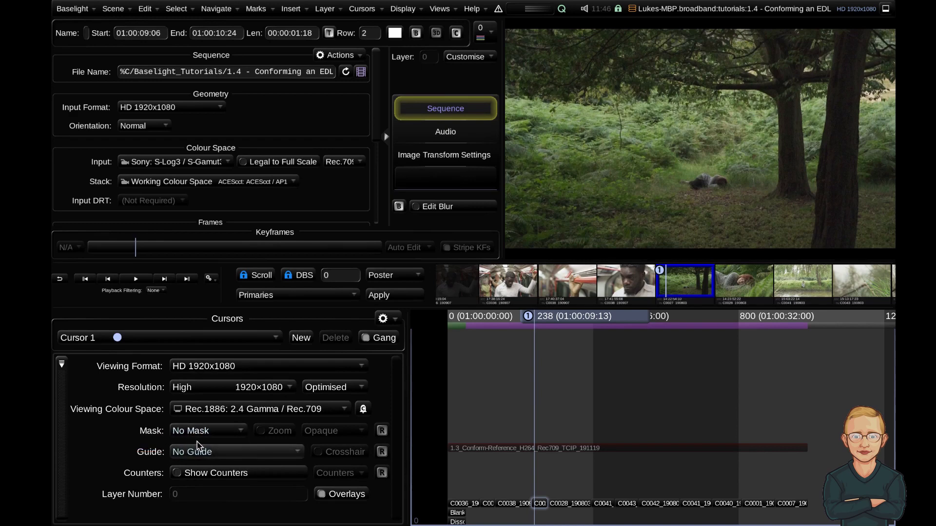
{"action": "left_click", "coordinate": [157, 432]}
{"action": "left_click", "coordinate": [154, 432]}
{"action": "left_click", "coordinate": [154, 432]}
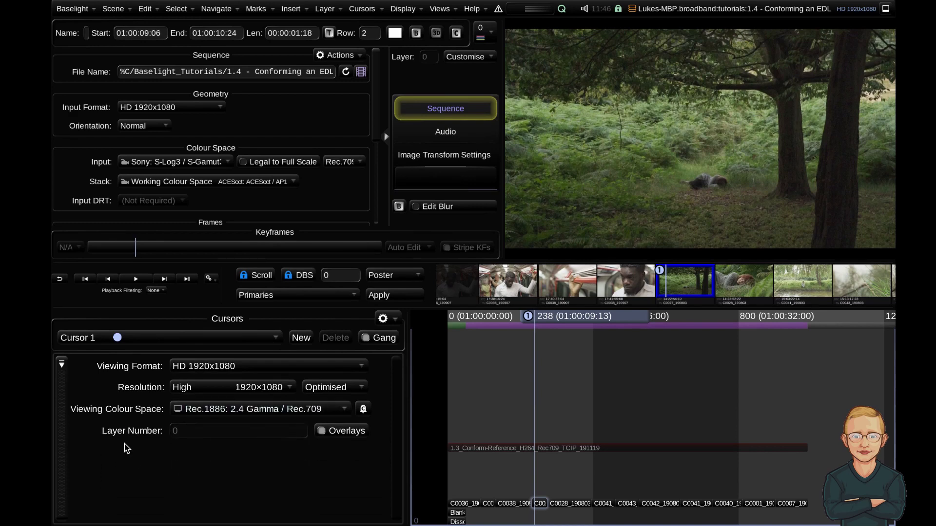
{"action": "left_click", "coordinate": [62, 365]}
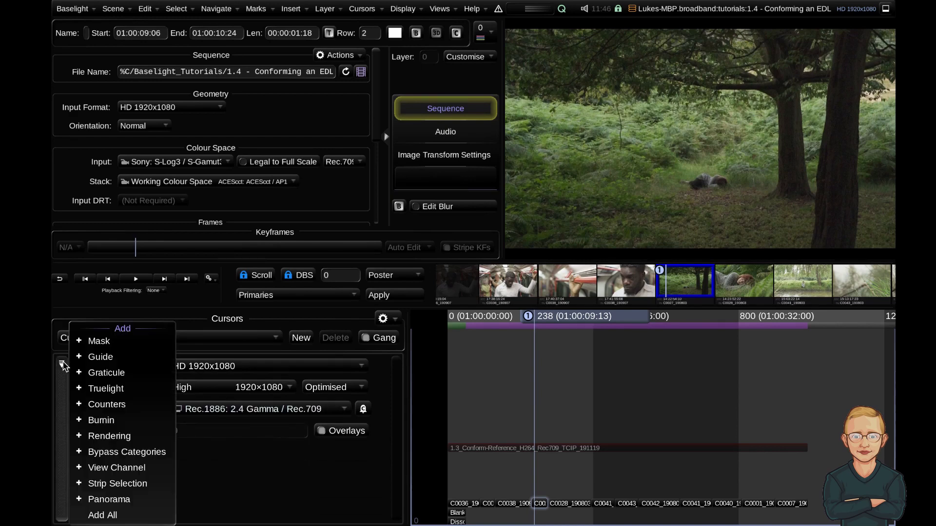
{"action": "left_click", "coordinate": [99, 341]}
{"action": "left_click", "coordinate": [62, 365]}
{"action": "left_click", "coordinate": [100, 325]}
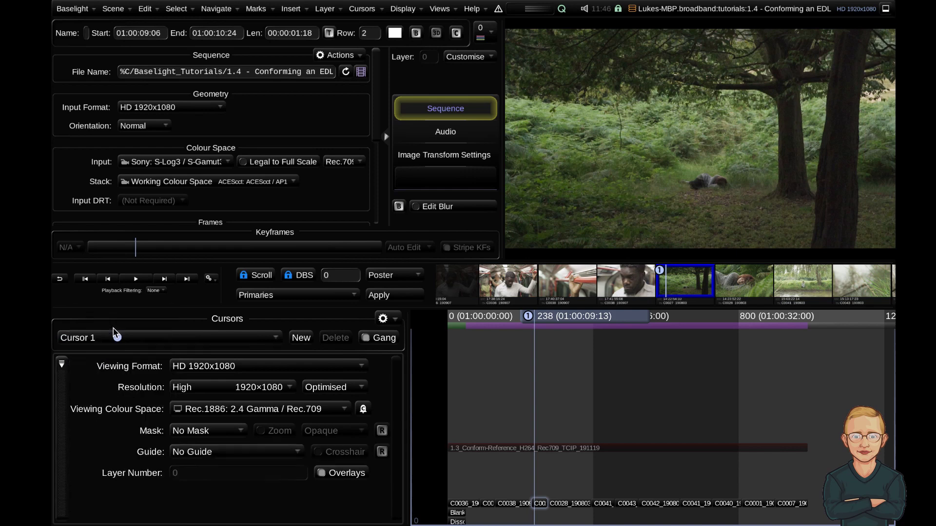
{"action": "left_click", "coordinate": [62, 365]}
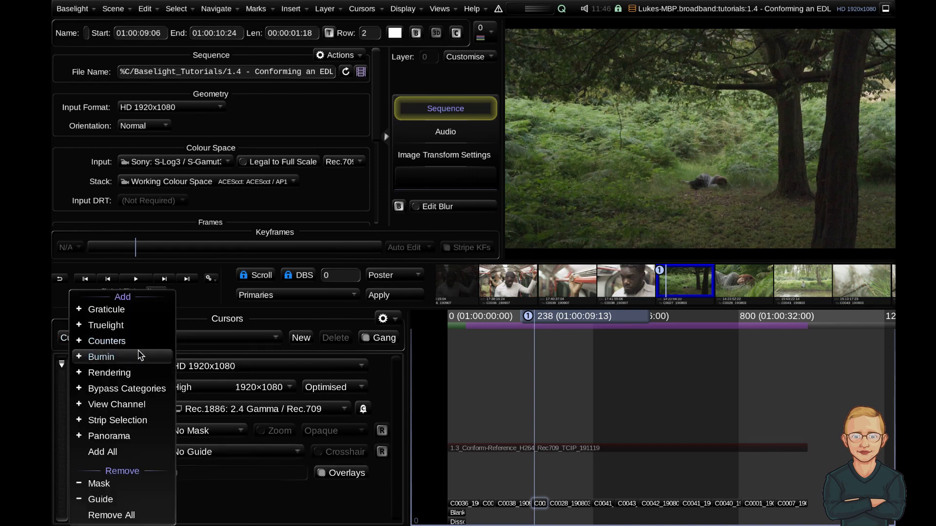
{"action": "left_click", "coordinate": [112, 343]}
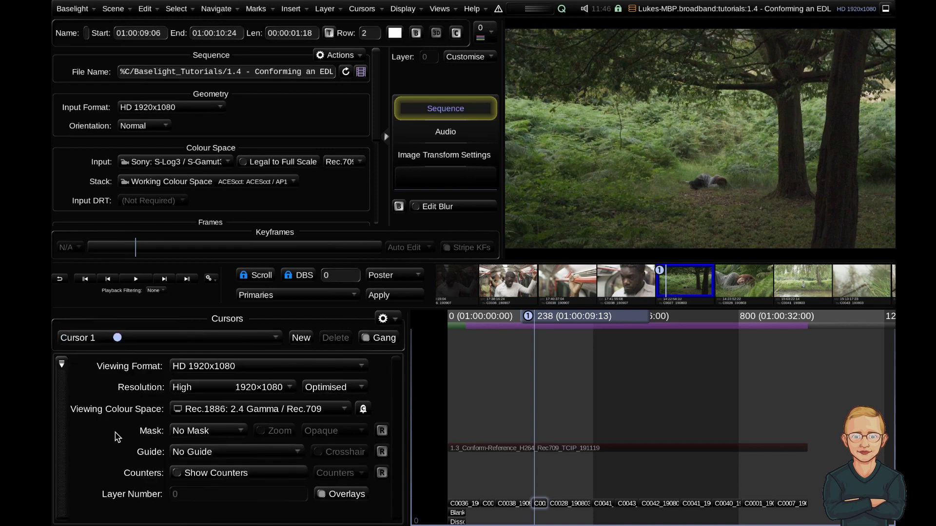
Set the cursor's mask to 2.39:1.
{"action": "left_click", "coordinate": [197, 431]}
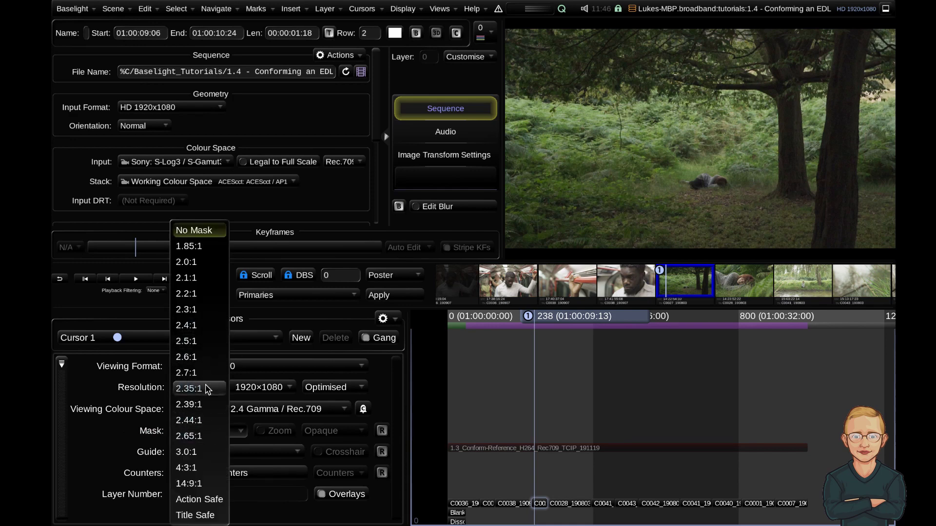
{"action": "left_click", "coordinate": [199, 406]}
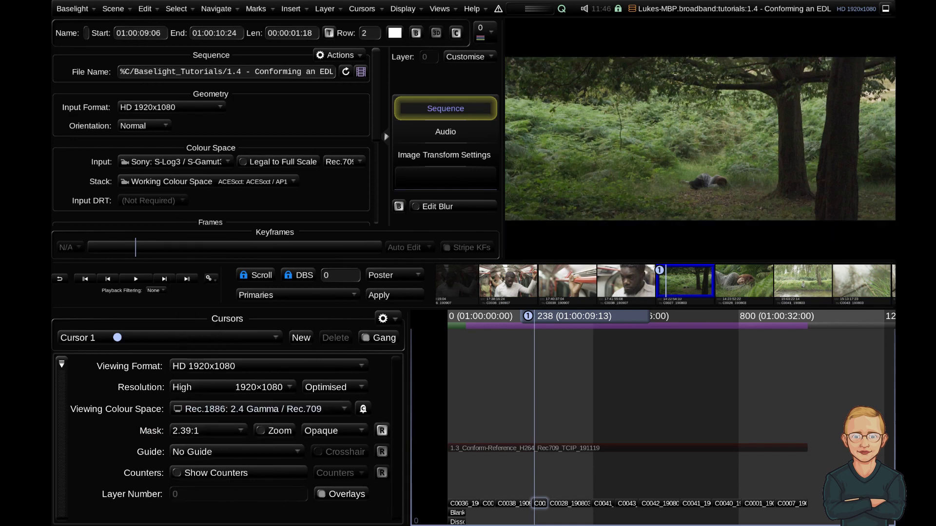
Compare the masked conformed shot with the masked reference by moving the cursor up and down the layers.
{"action": "key", "text": "Up"}
{"action": "key", "text": "Up"}
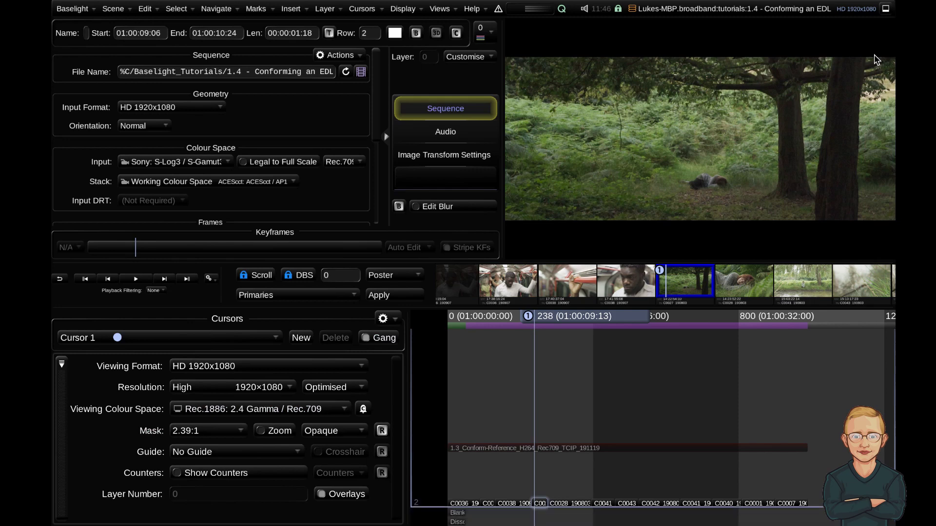
{"action": "key", "text": "Up"}
{"action": "key", "text": "Down"}
{"action": "key", "text": "Up"}
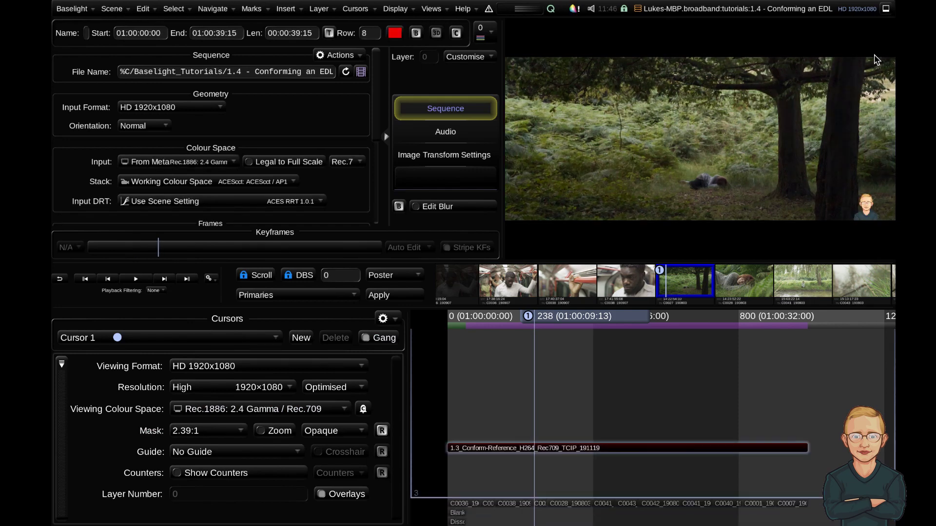
{"action": "key", "text": "Down"}
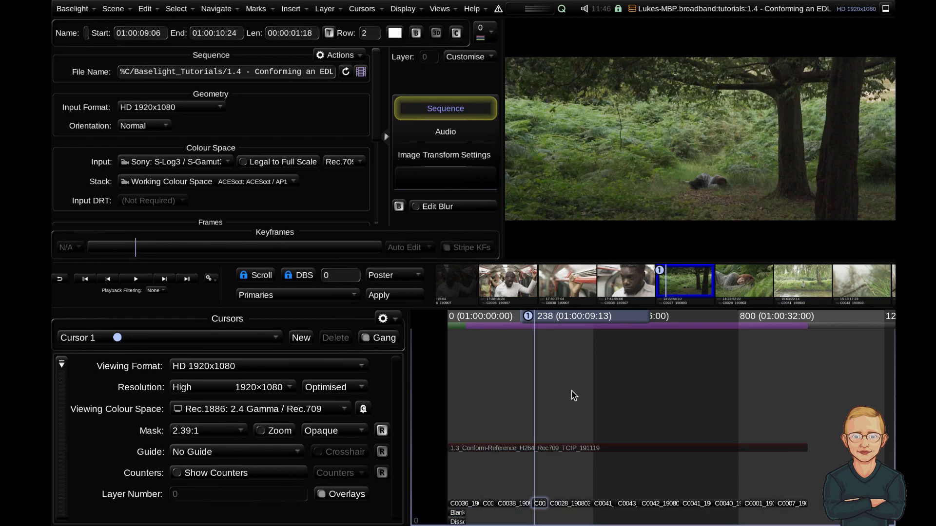
Select the row of conformed clips, and select the reference movie strip instead.
{"action": "left_click_drag", "start_coordinate": [813, 509], "coordinate": [461, 495]}
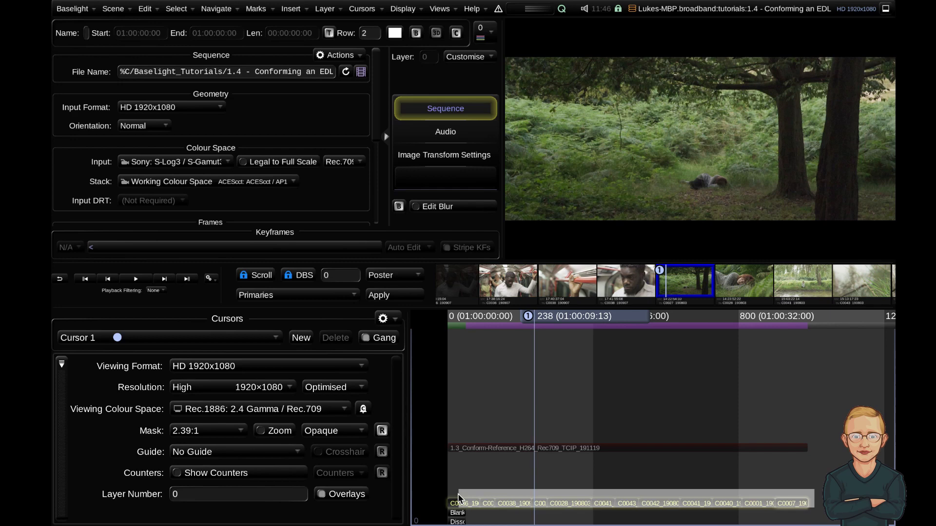
{"action": "left_click_drag", "start_coordinate": [576, 415], "coordinate": [613, 464]}
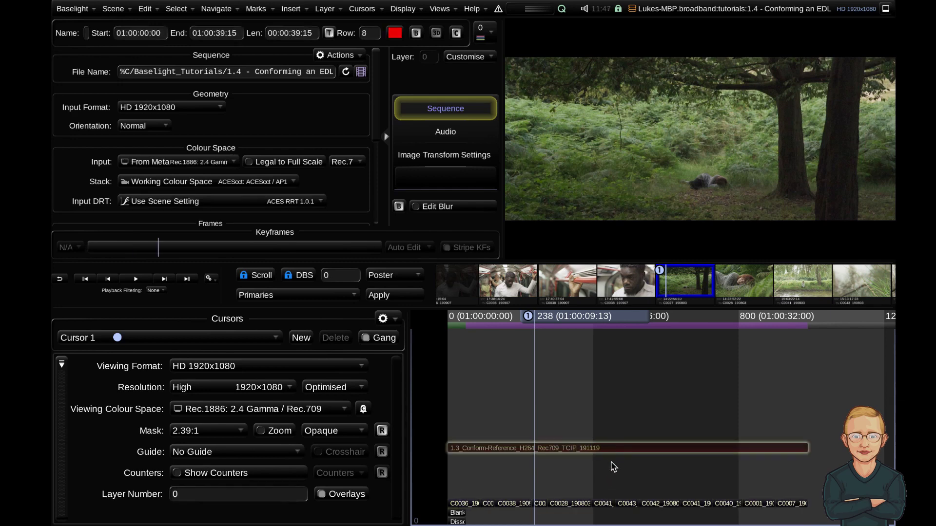
Move the playhead to frame 257 and create Cursor 2 there, removing any extra cursor.
{"action": "left_click", "coordinate": [541, 317]}
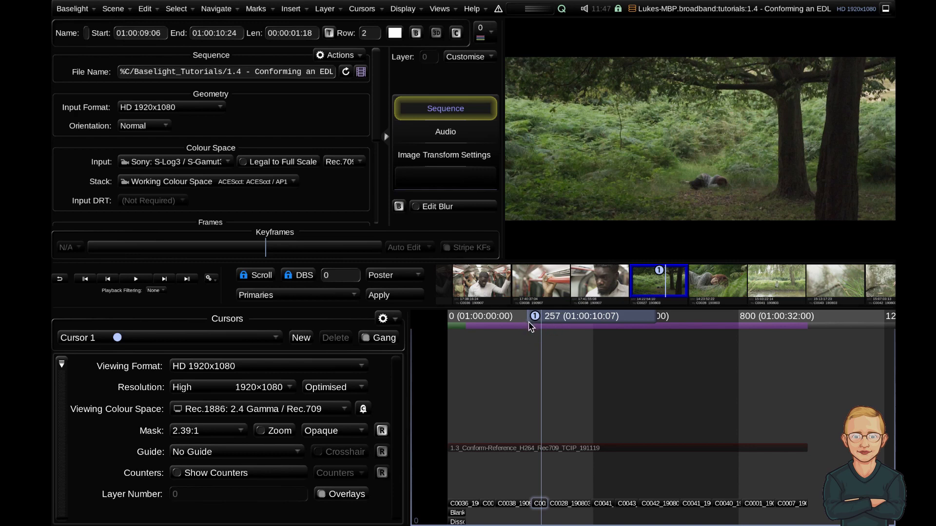
{"action": "key", "text": "ctrl+n"}
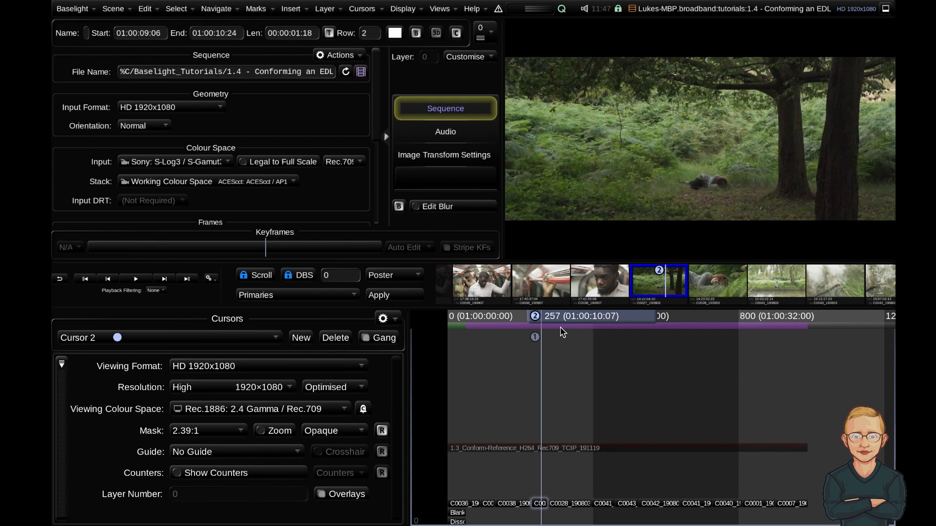
{"action": "key", "text": "ctrl+n"}
{"action": "key", "text": "ctrl+n"}
{"action": "key", "text": "Delete"}
Make Cursor 2 current and raise it to the reference movie strip on row 8.
{"action": "key", "text": "2"}
{"action": "key", "text": "Up"}
{"action": "key", "text": "Up"}
{"action": "key", "text": "Up"}
{"action": "key", "text": "Up"}
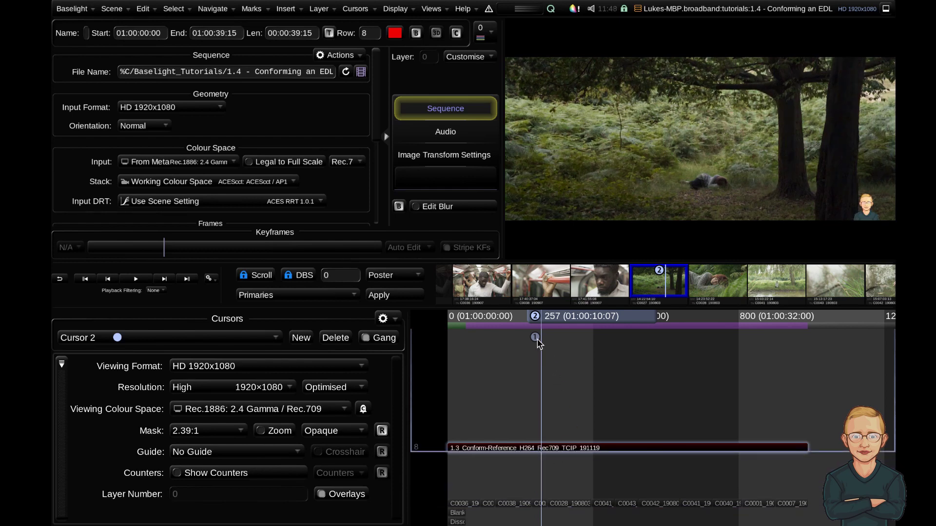
Compare the Cursor 1 and Cursor 2 views, and set Cursor 2 to No Mask.
{"action": "left_click", "coordinate": [536, 337]}
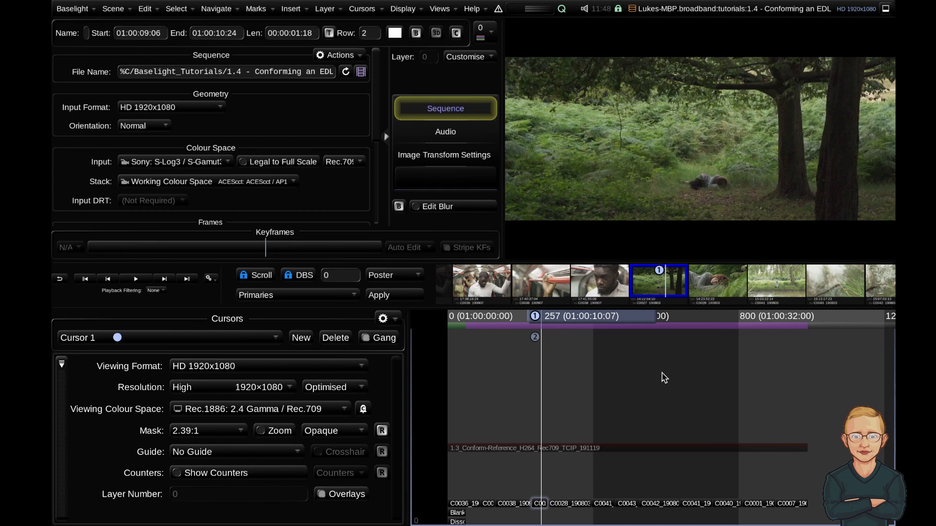
{"action": "key", "text": "2"}
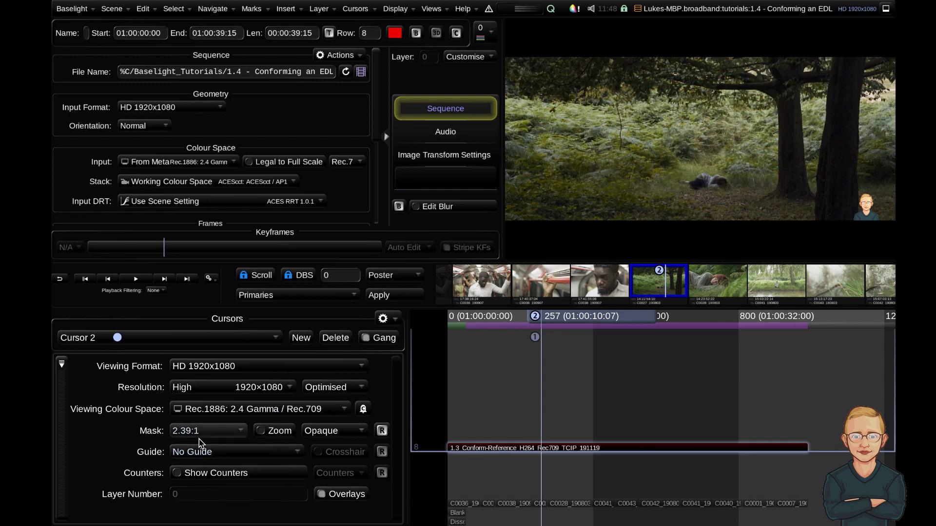
{"action": "left_click", "coordinate": [213, 433]}
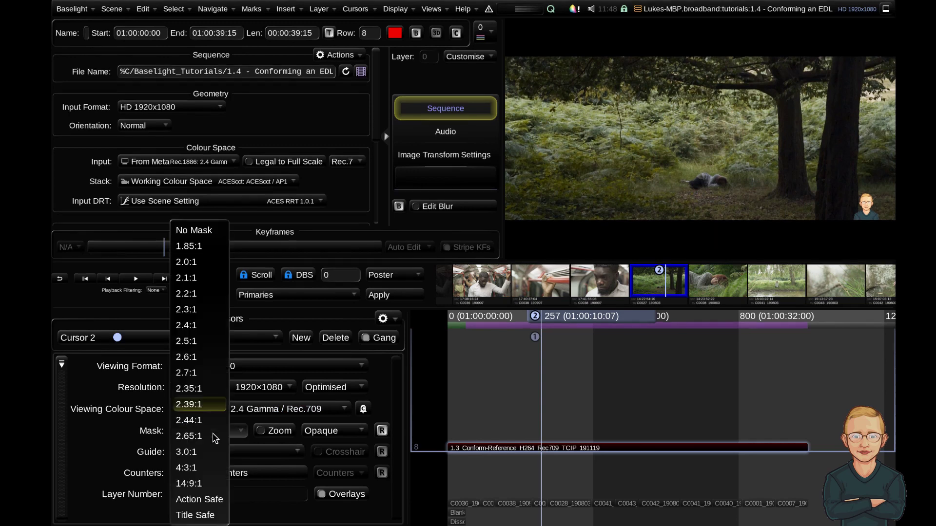
{"action": "left_click", "coordinate": [198, 231]}
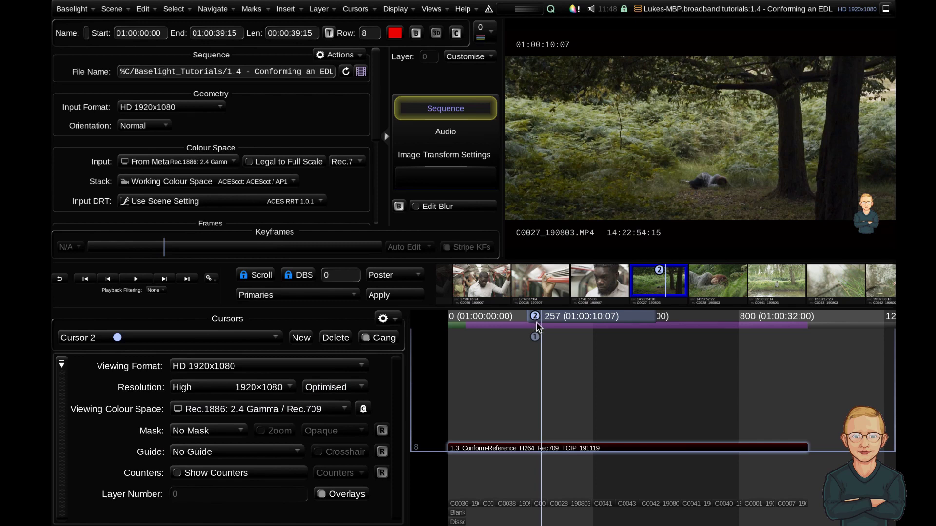
Switch between Cursor 1 and Cursor 2 to compare the masked conform with the unmasked reference.
{"action": "left_click", "coordinate": [537, 340]}
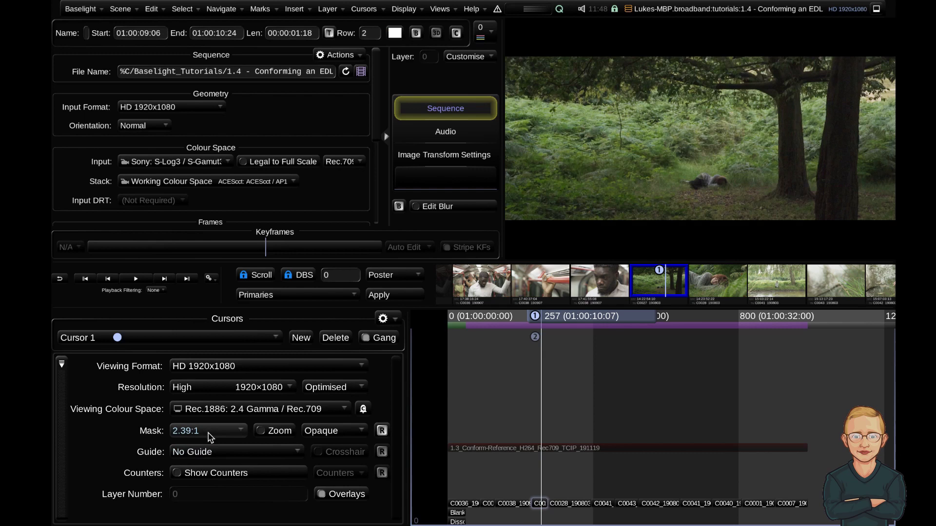
{"action": "key", "text": "2"}
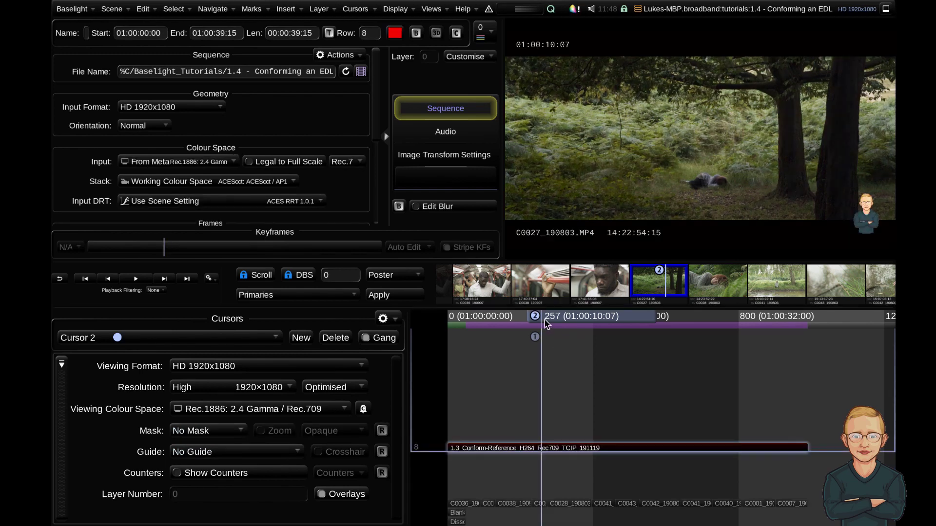
{"action": "left_click", "coordinate": [536, 336]}
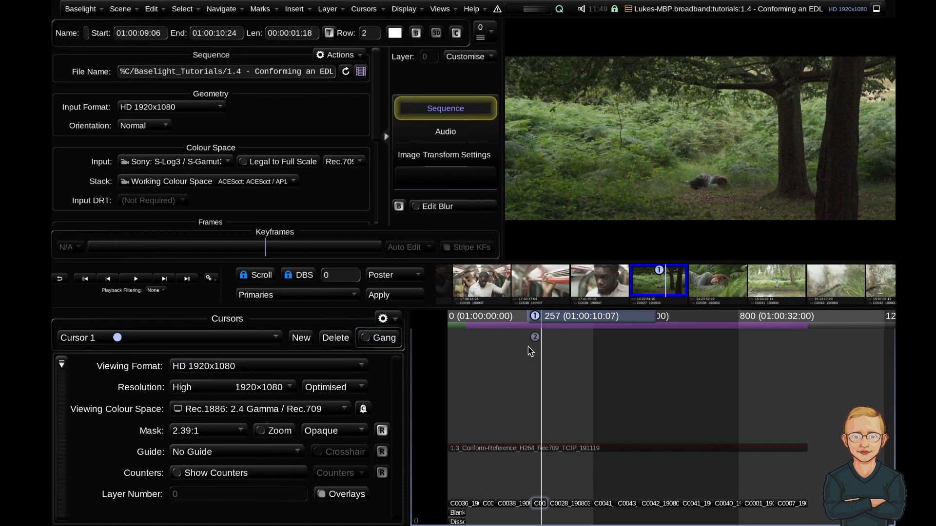
Gang the two cursors and show them side by side in a widened image viewer.
{"action": "left_click", "coordinate": [383, 339]}
{"action": "key", "text": "2"}
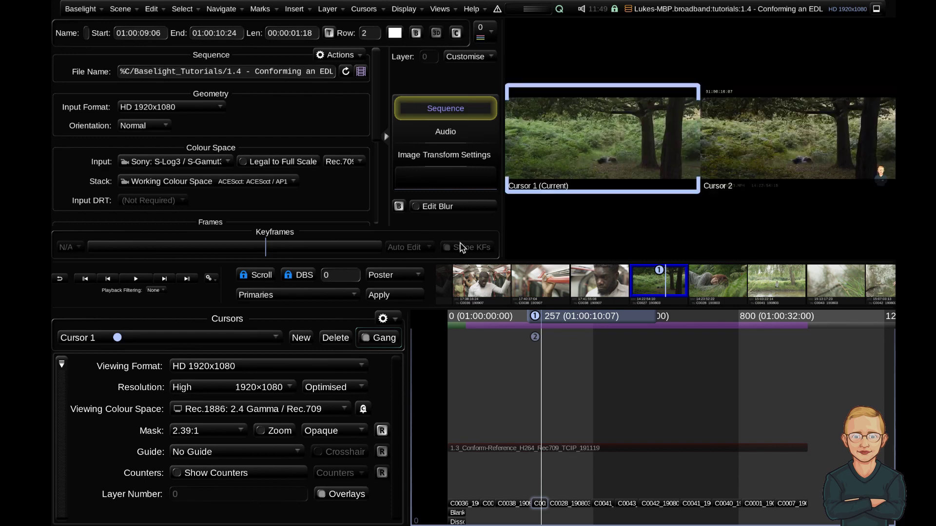
{"action": "left_click_drag", "start_coordinate": [499, 238], "coordinate": [388, 240]}
Move the ganged cursors to frame 295 and wipe between their images to compare the conform with the reference.
{"action": "left_click", "coordinate": [535, 338]}
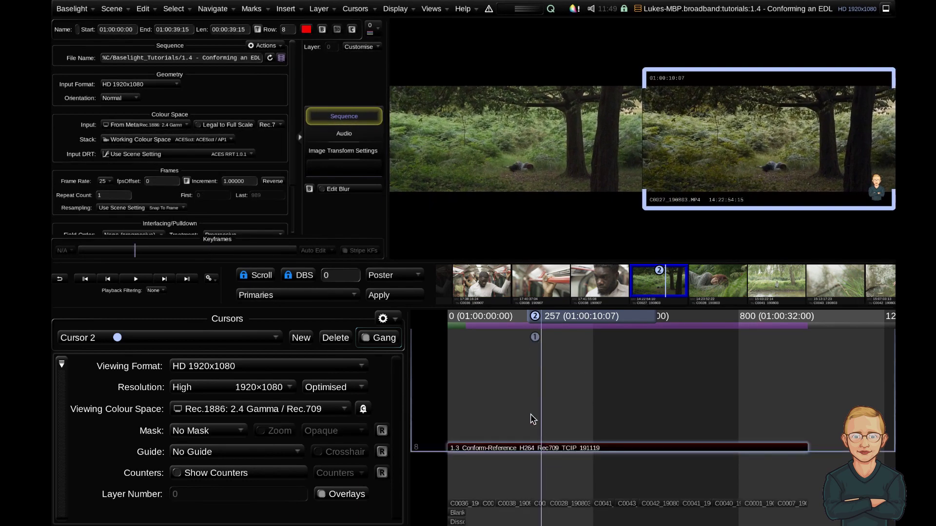
{"action": "left_click", "coordinate": [535, 336]}
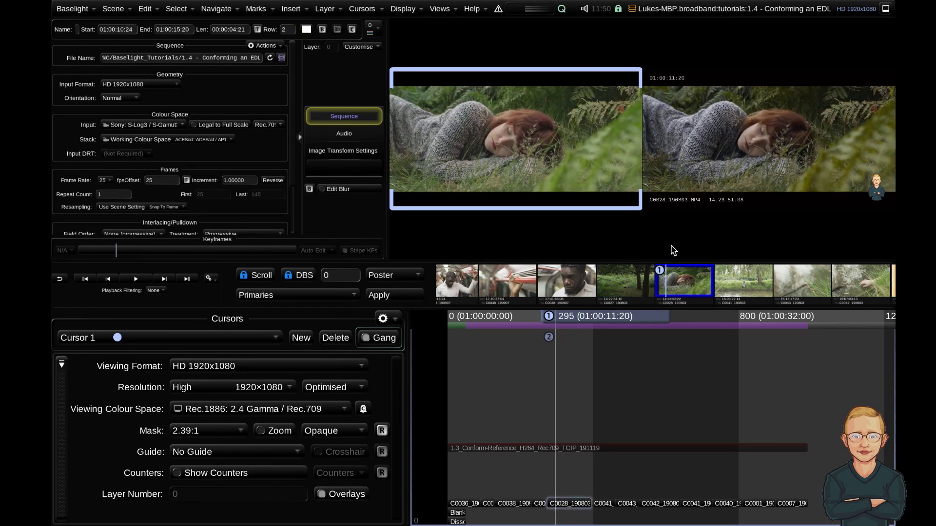
{"action": "key", "text": "w"}
{"action": "left_click_drag", "start_coordinate": [585, 74], "coordinate": [805, 307]}
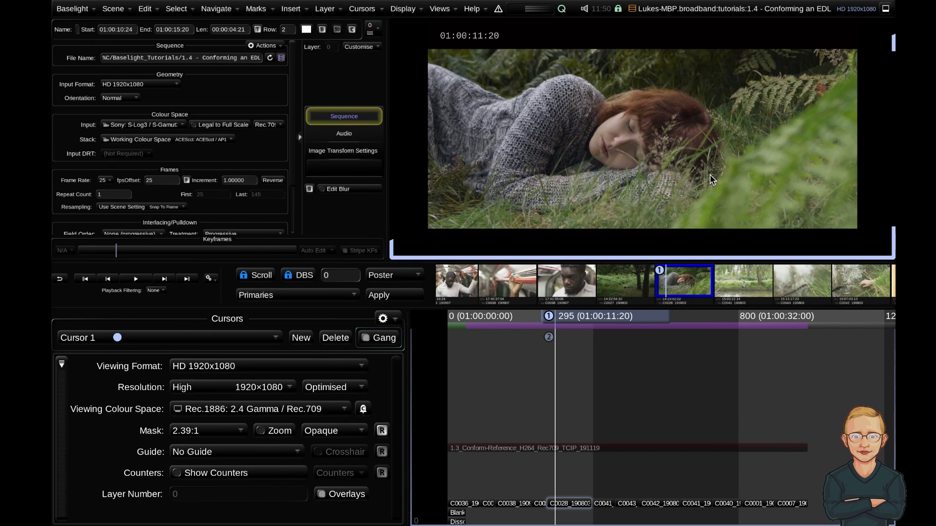
Compare the conform and reference at frame 295 in single, side-by-side and wiped views.
{"action": "key", "text": "w"}
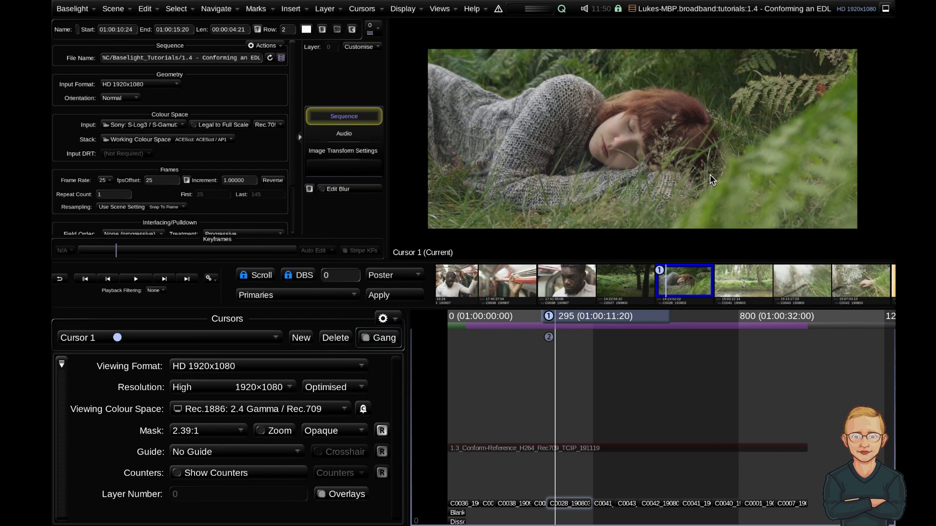
{"action": "key", "text": "v"}
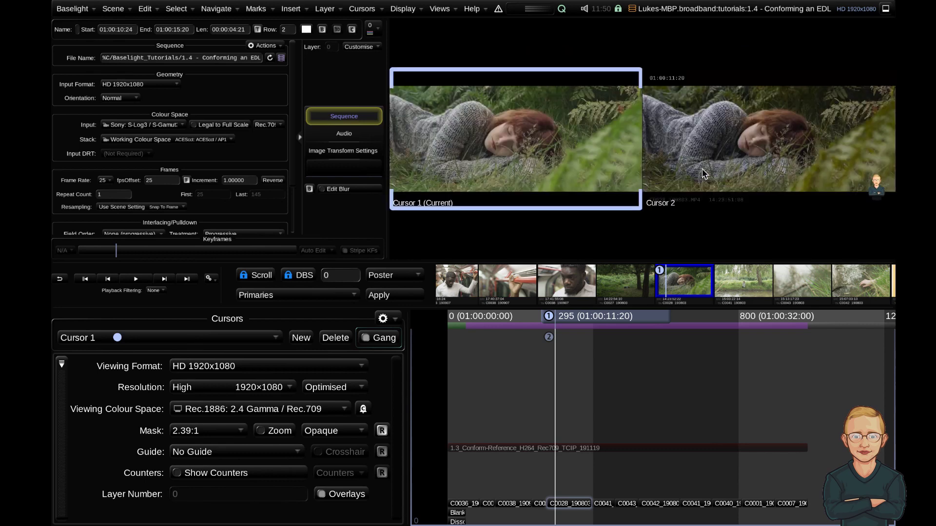
{"action": "key", "text": "v"}
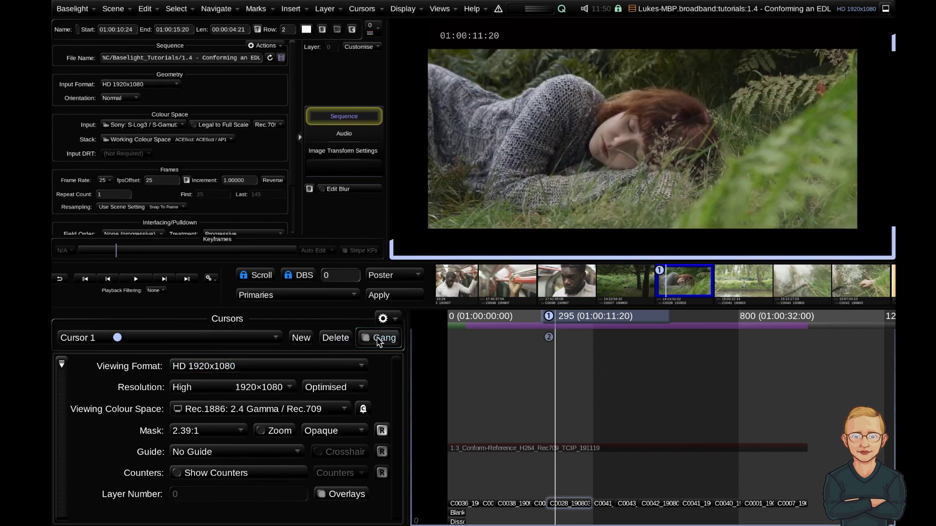
Return to frame 0 and play the wiped comparison of the conform and reference through the opening shots.
{"action": "key", "text": "Up"}
{"action": "key", "text": "Up"}
{"action": "key", "text": "Up"}
{"action": "key", "text": "Up"}
{"action": "key", "text": "Up"}
{"action": "key", "text": "Up"}
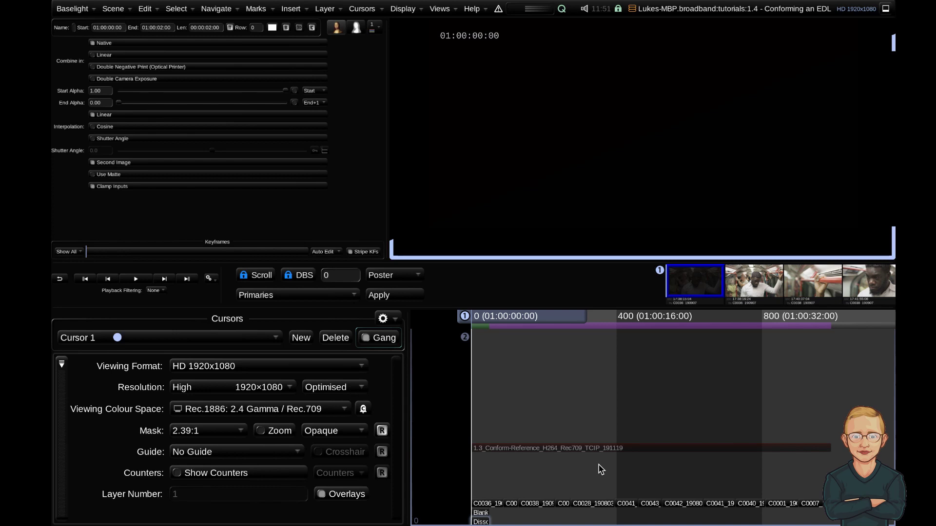
{"action": "key", "text": "space"}
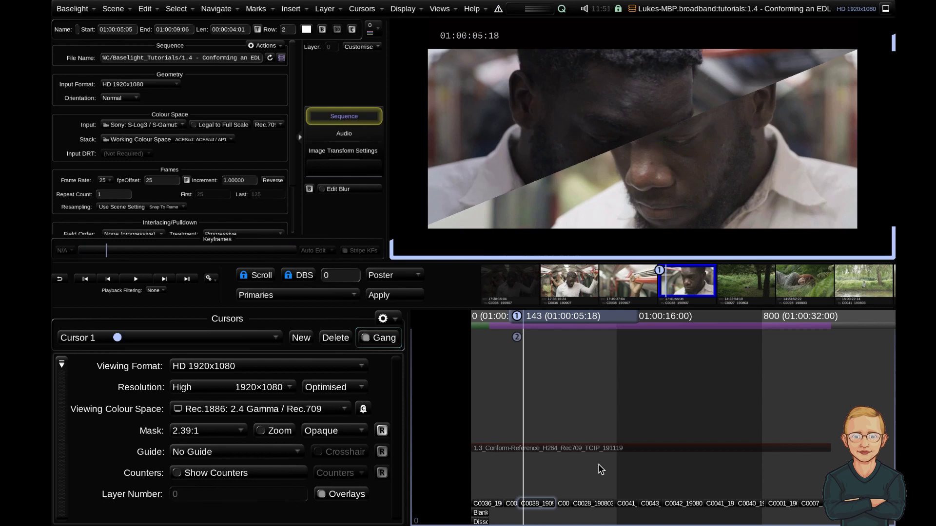
Go to the start of shot C0038 at frame 130 and show the two cursors side by side.
{"action": "left_click", "coordinate": [541, 502]}
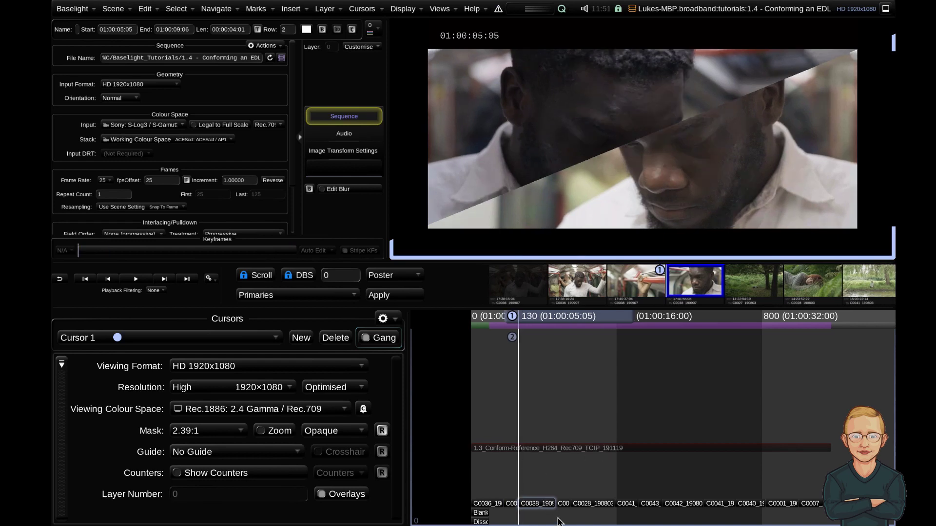
{"action": "key", "text": "w"}
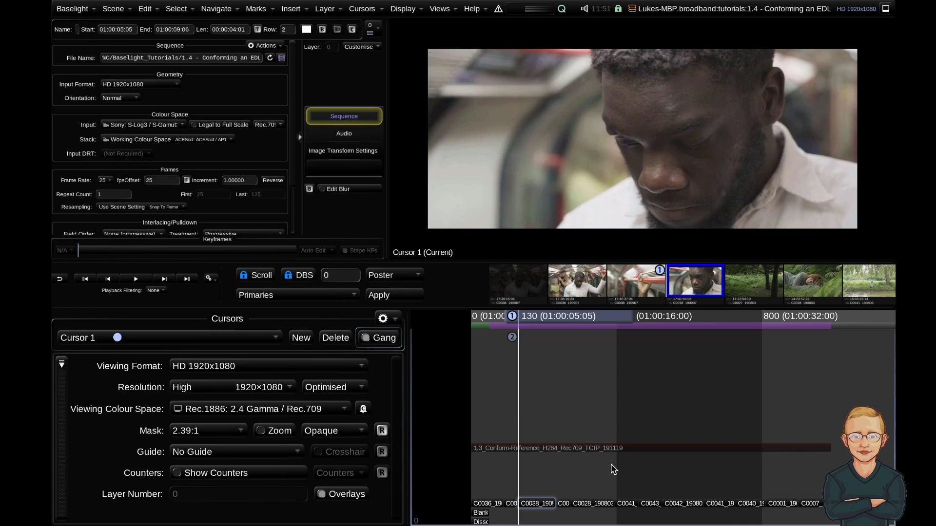
{"action": "key", "text": "w"}
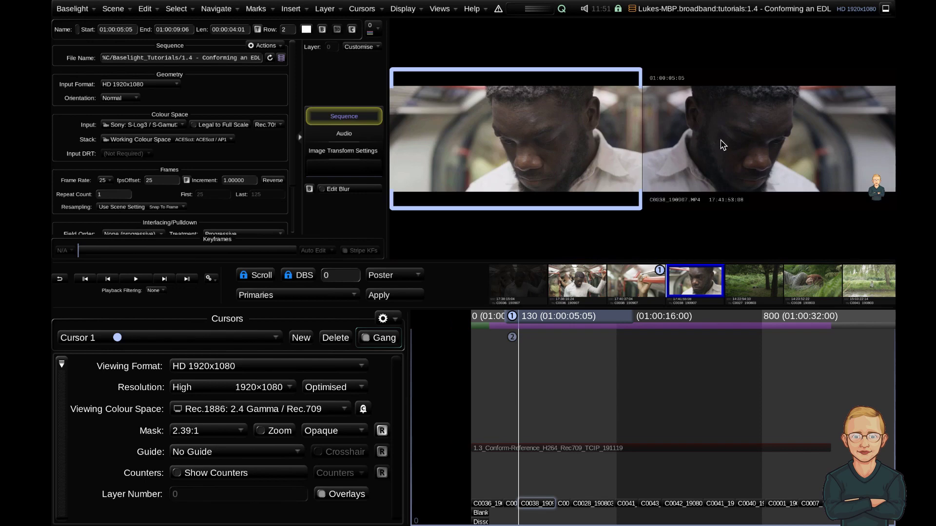
Enlarge the shot parameters area and set the C0038 shot's orientation to Flop.
{"action": "left_click_drag", "start_coordinate": [396, 239], "coordinate": [484, 229]}
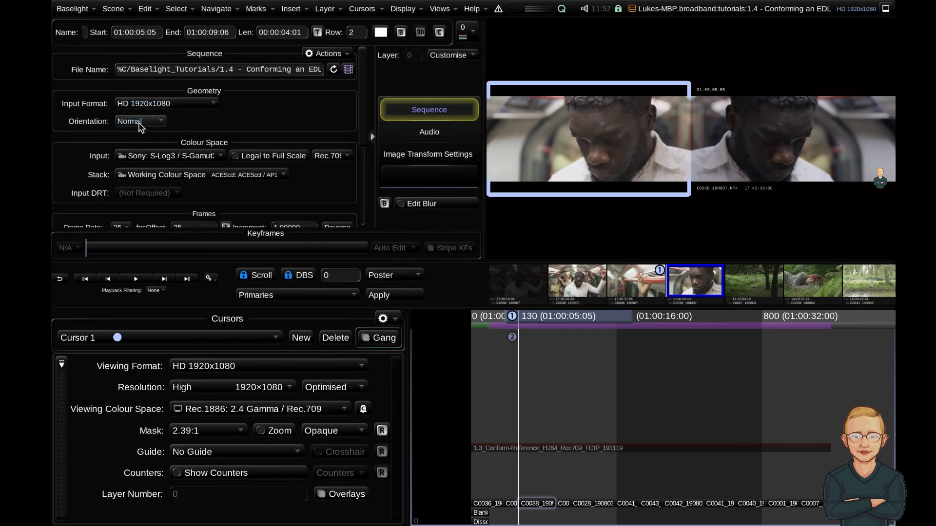
{"action": "left_click", "coordinate": [141, 126]}
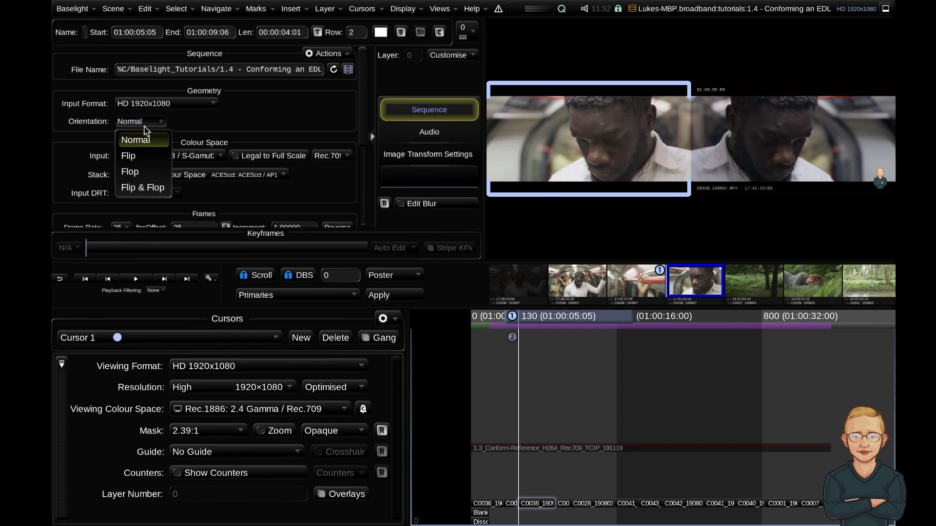
{"action": "left_click", "coordinate": [136, 175]}
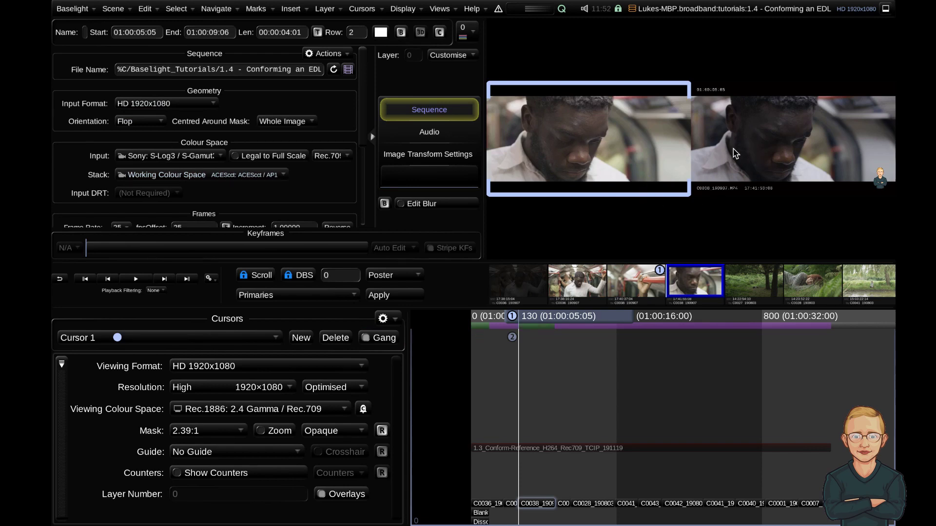
Enlarge the image viewer and wipe between the flopped C0038 shot and the reference.
{"action": "left_click_drag", "start_coordinate": [485, 224], "coordinate": [369, 224]}
{"action": "left_click_drag", "start_coordinate": [514, 263], "coordinate": [515, 281]}
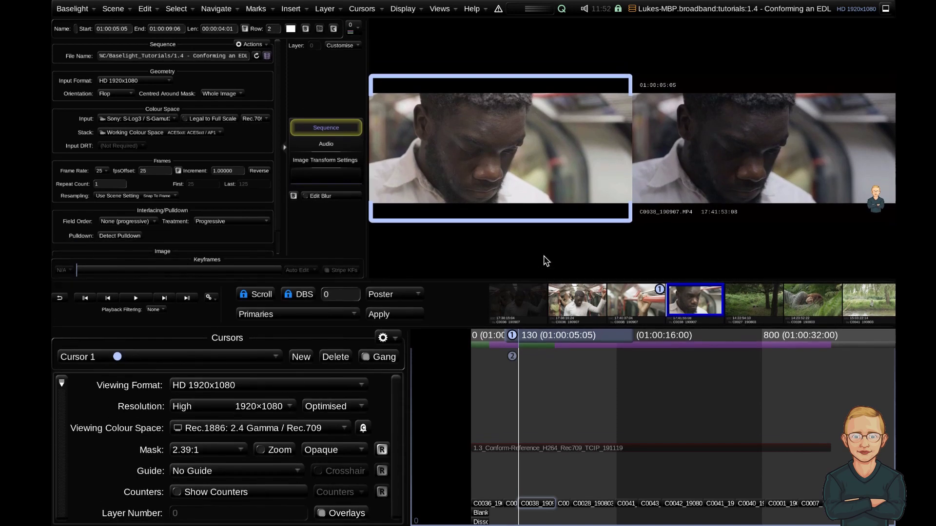
{"action": "key", "text": "w"}
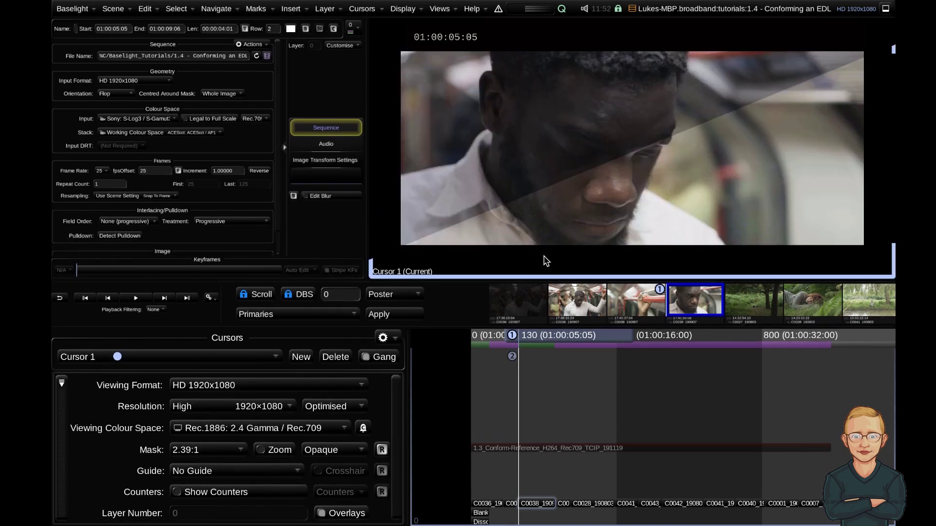
Step back to frame 124 and play the wiped comparison through to frame 430 in shot C0041.
{"action": "key", "text": "Left"}
{"action": "key", "text": "Left"}
{"action": "key", "text": "Left"}
{"action": "key", "text": "Left"}
{"action": "key", "text": "Left"}
{"action": "key", "text": "Left"}
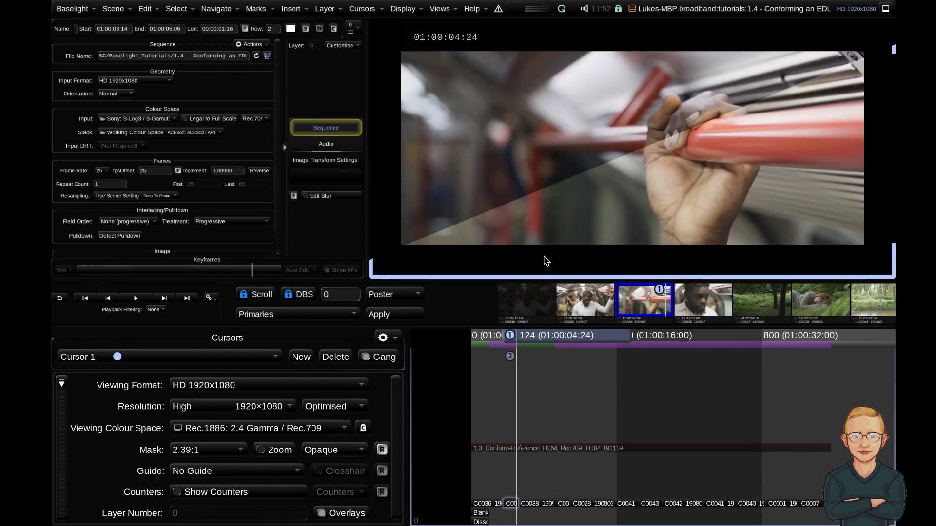
{"action": "key", "text": "space"}
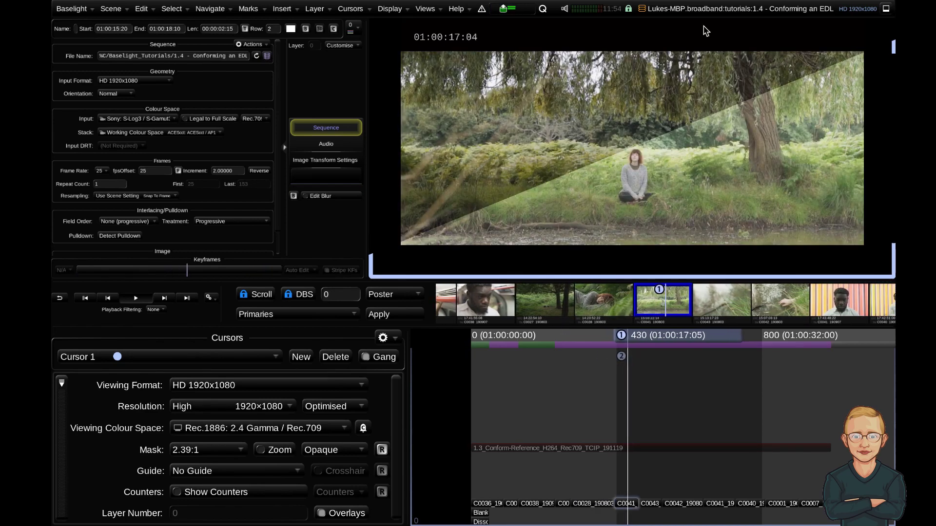
{"action": "key", "text": "space"}
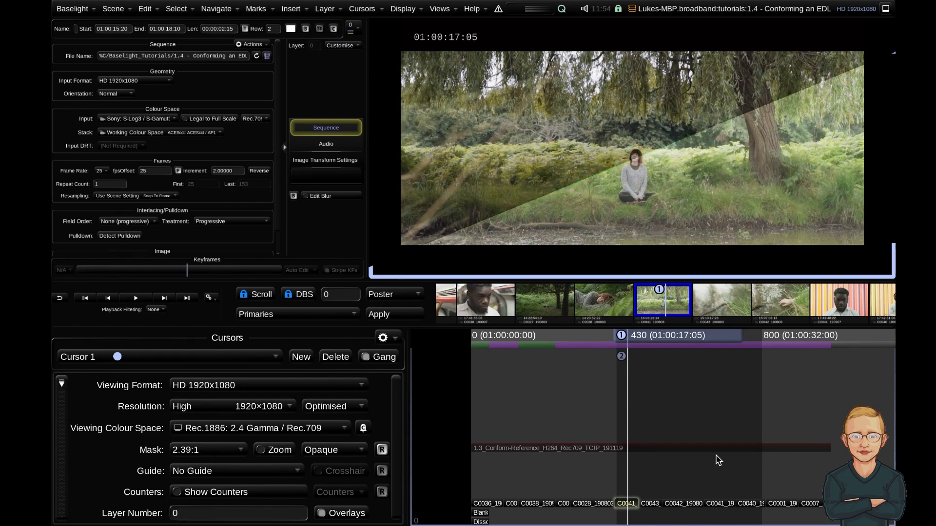
Add a Base Grade layer to shot C0041 and lower its Balance exposure to bring it closer to the reference.
{"action": "key", "text": "p"}
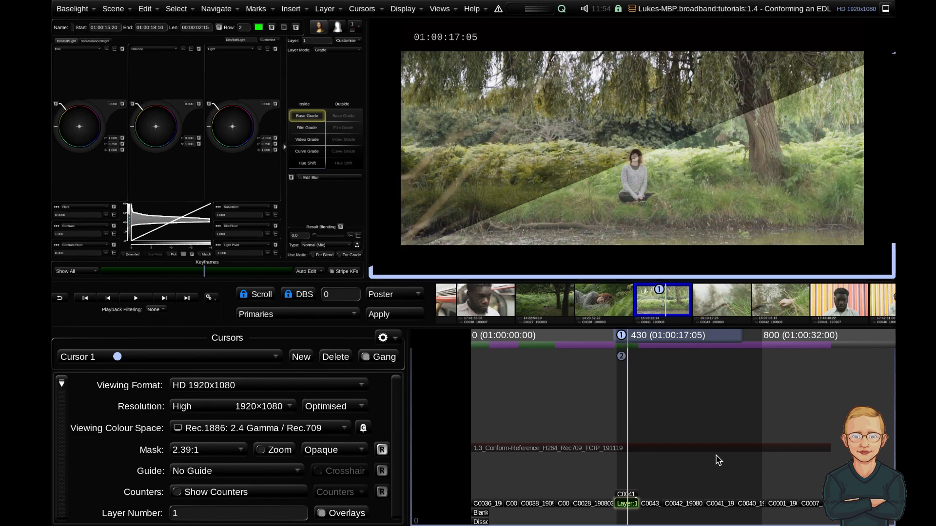
{"action": "key", "text": "ctrl+z"}
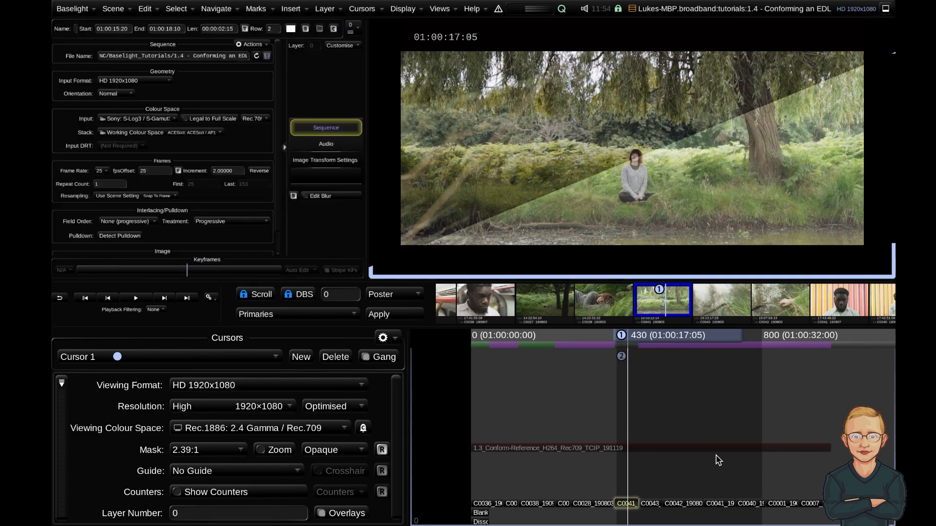
{"action": "key", "text": "ctrl+shift+z"}
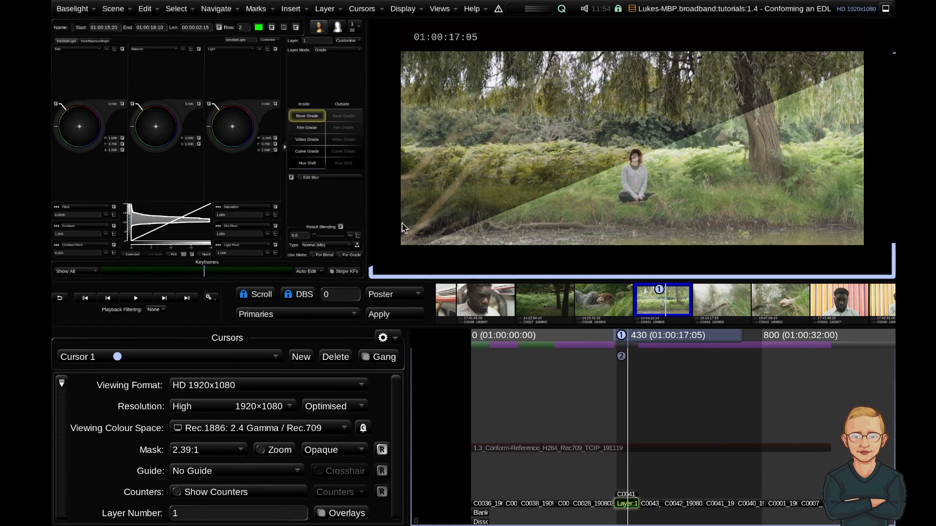
{"action": "left_click_drag", "start_coordinate": [368, 217], "coordinate": [482, 213]}
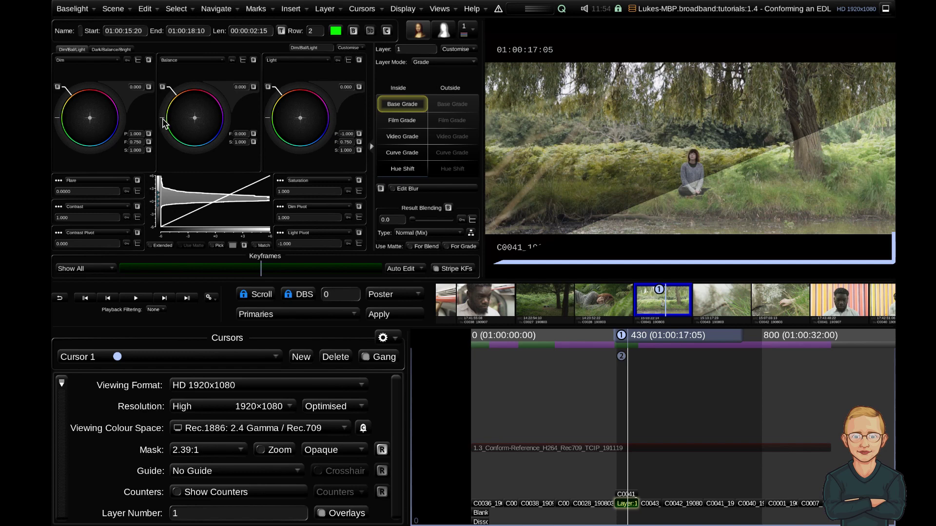
{"action": "left_click_drag", "start_coordinate": [163, 118], "coordinate": [161, 128]}
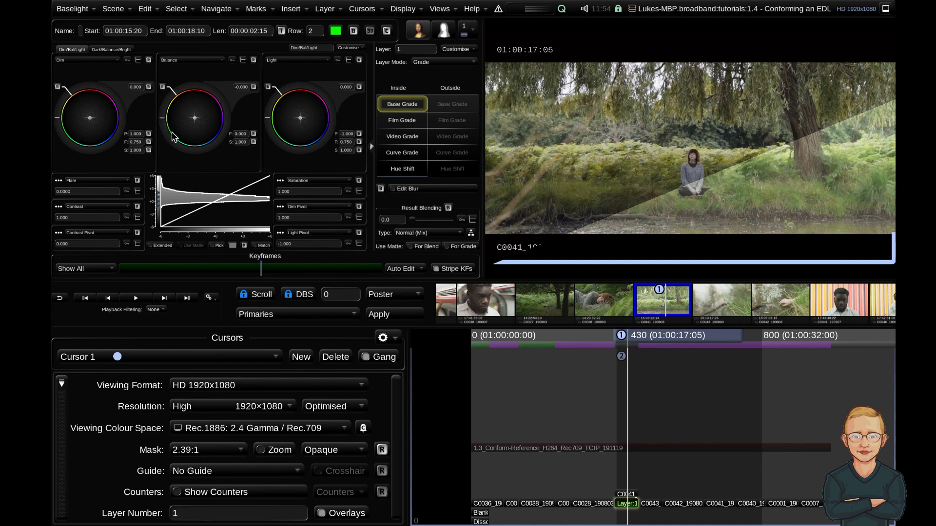
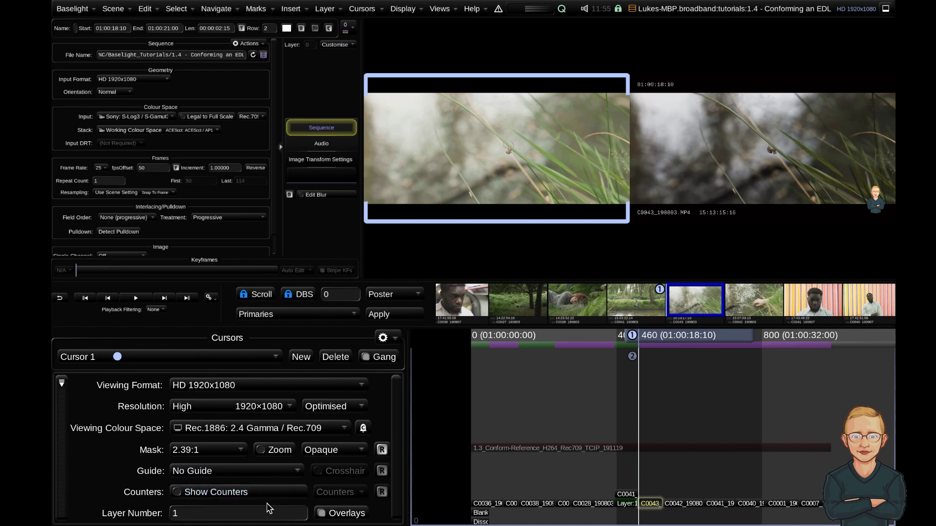
Show counters on Cursor 1 and review which counter types are enabled.
{"action": "left_click", "coordinate": [217, 494]}
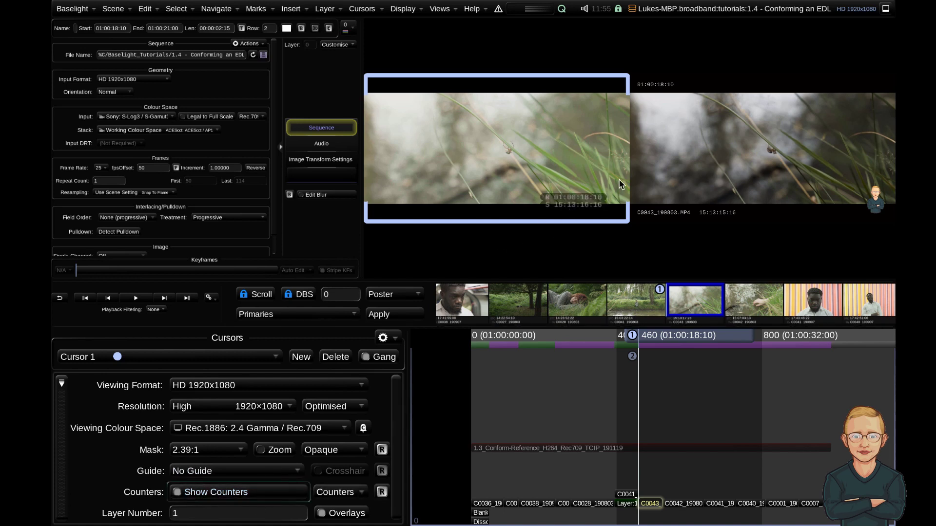
{"action": "left_click", "coordinate": [347, 493]}
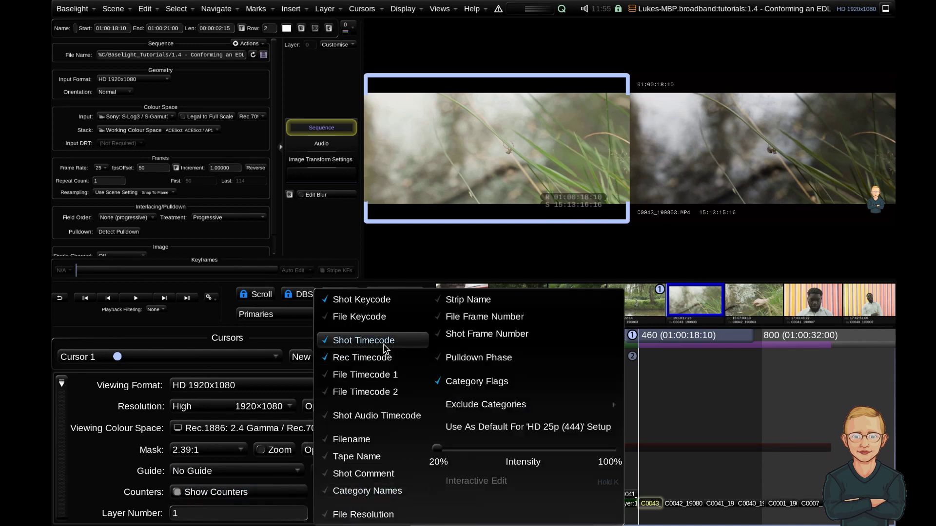
{"action": "left_click", "coordinate": [560, 197]}
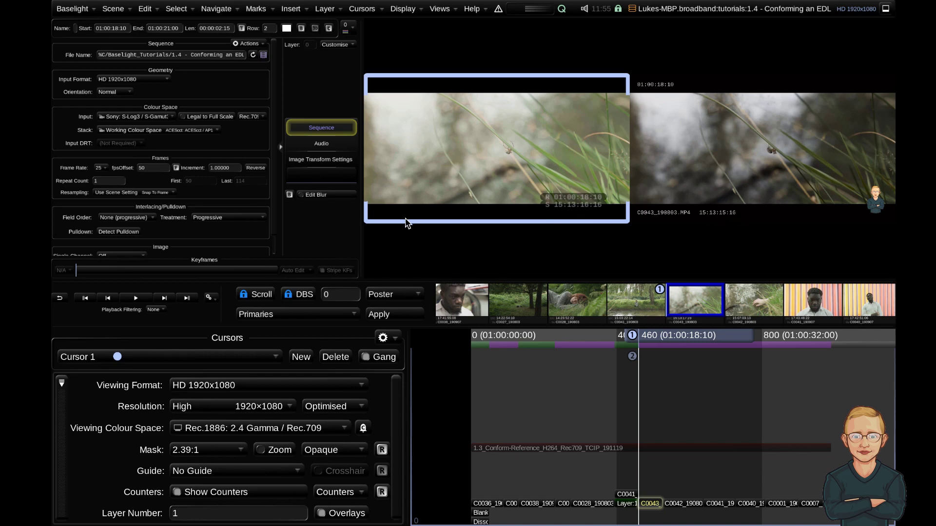
Try frame offsets of 40 and 30 on shot C0043 to match the reference timecode.
{"action": "left_click_drag", "start_coordinate": [360, 242], "coordinate": [408, 239]}
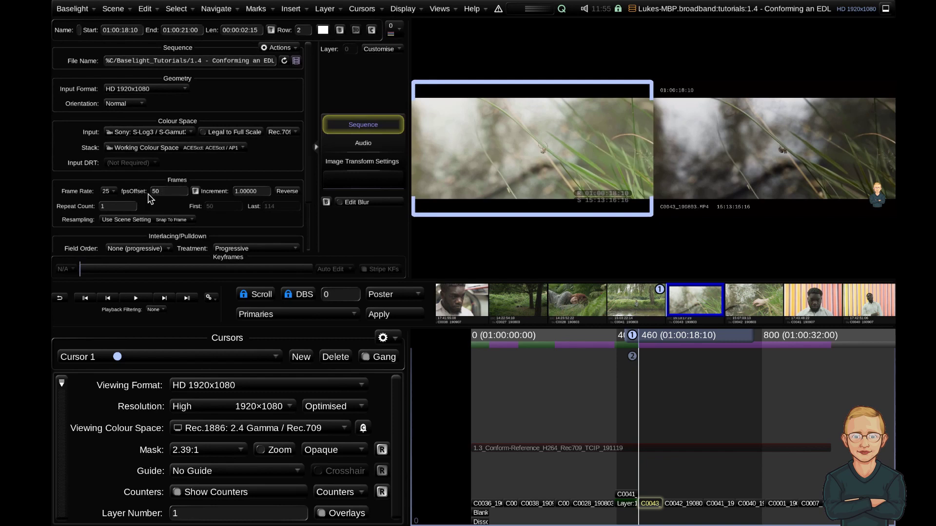
{"action": "left_click", "coordinate": [173, 193]}
{"action": "type", "text": "4"}
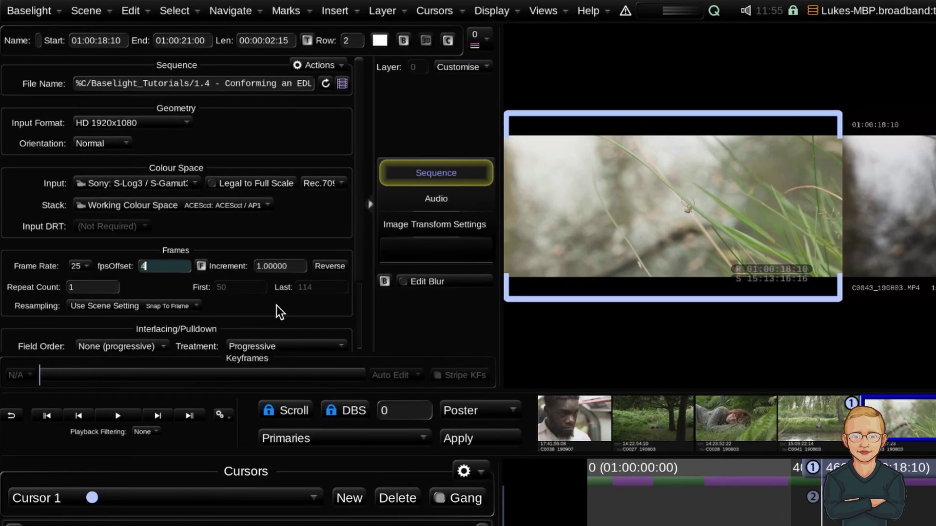
{"action": "type", "text": "0"}
{"action": "key", "text": "Return"}
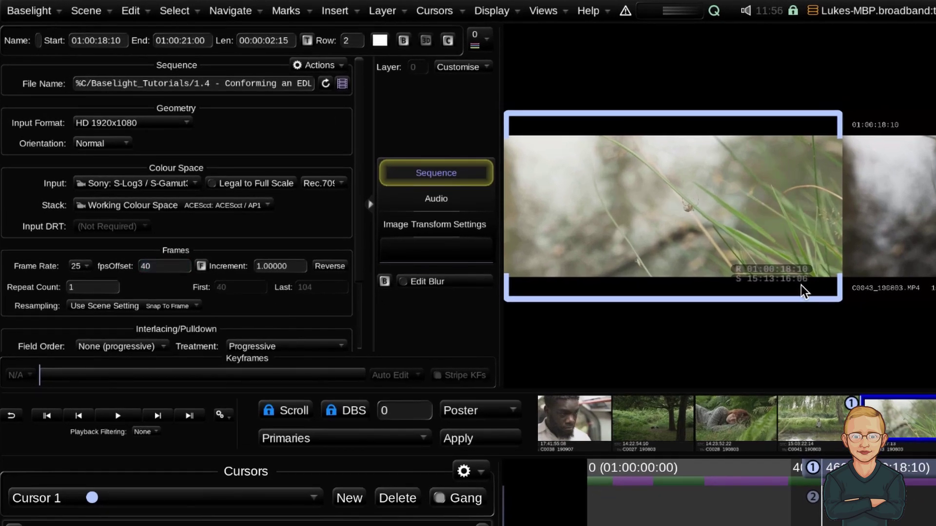
{"action": "left_click", "coordinate": [182, 266]}
{"action": "type", "text": "30"}
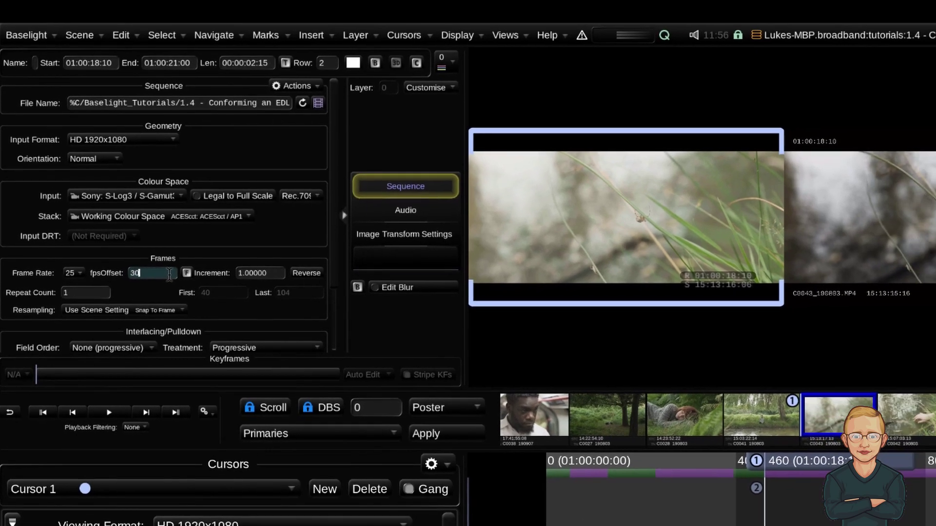
{"action": "key", "text": "Return"}
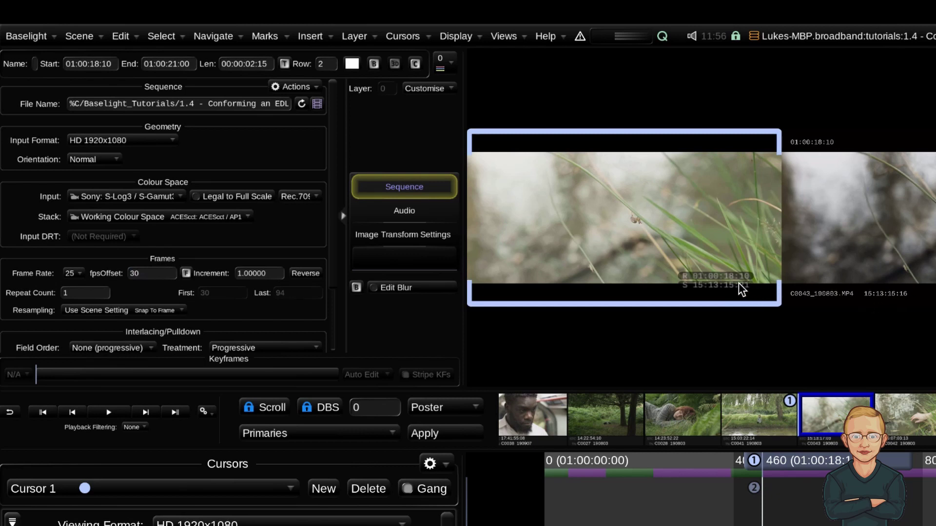
Set the frame offset of shot C0043 to 25.
{"action": "left_click", "coordinate": [173, 274]}
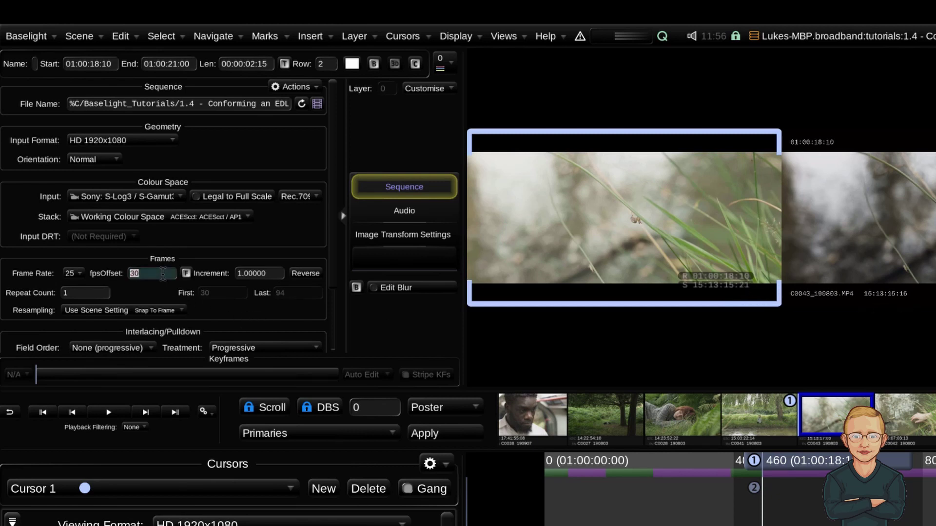
{"action": "type", "text": "25"}
{"action": "key", "text": "Return"}
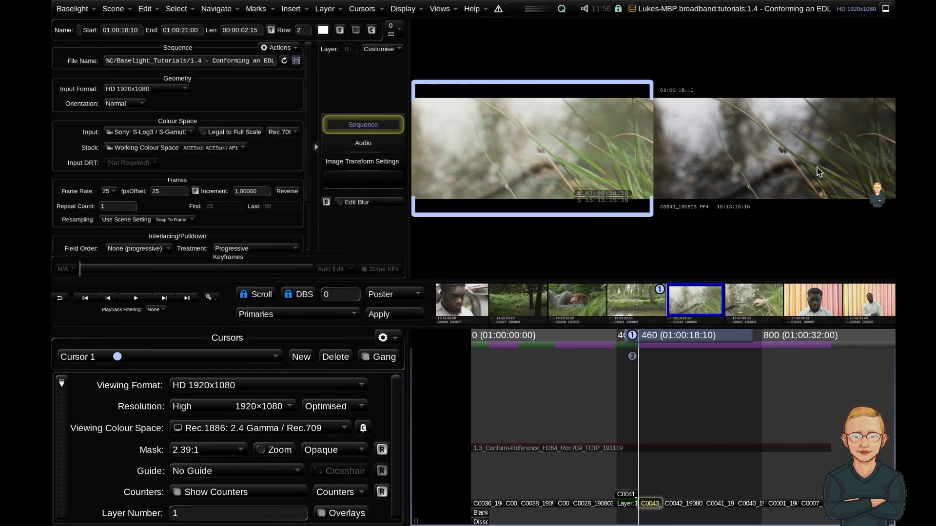
Wipe between the cursors and step back to frame 452 and forward to 461 to compare the cut into shot C0043.
{"action": "key", "text": "w"}
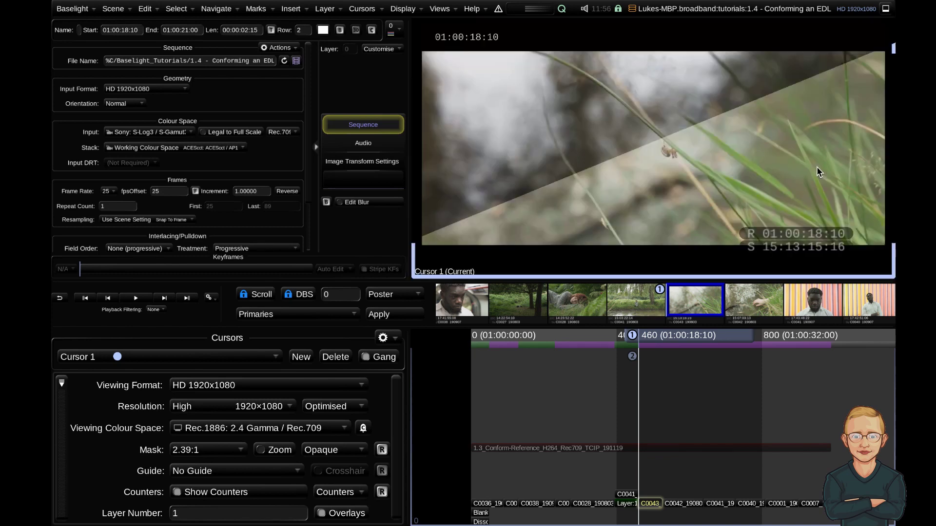
{"action": "left_click_drag", "start_coordinate": [622, 145], "coordinate": [629, 164]}
{"action": "key", "text": "Left"}
{"action": "key", "text": "Left"}
{"action": "key", "text": "Left"}
{"action": "key", "text": "Left"}
{"action": "key", "text": "Left"}
{"action": "key", "text": "Left"}
{"action": "key", "text": "Left"}
{"action": "key", "text": "Left"}
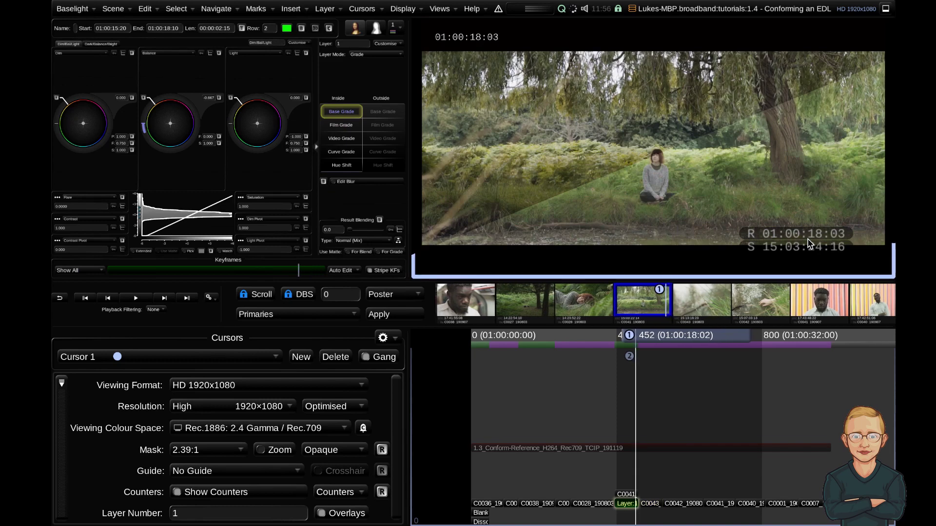
{"action": "key", "text": "Right"}
{"action": "key", "text": "Right"}
{"action": "key", "text": "Right"}
{"action": "key", "text": "Right"}
{"action": "key", "text": "Right"}
{"action": "key", "text": "Right"}
{"action": "key", "text": "Right"}
{"action": "key", "text": "Right"}
{"action": "key", "text": "Right"}
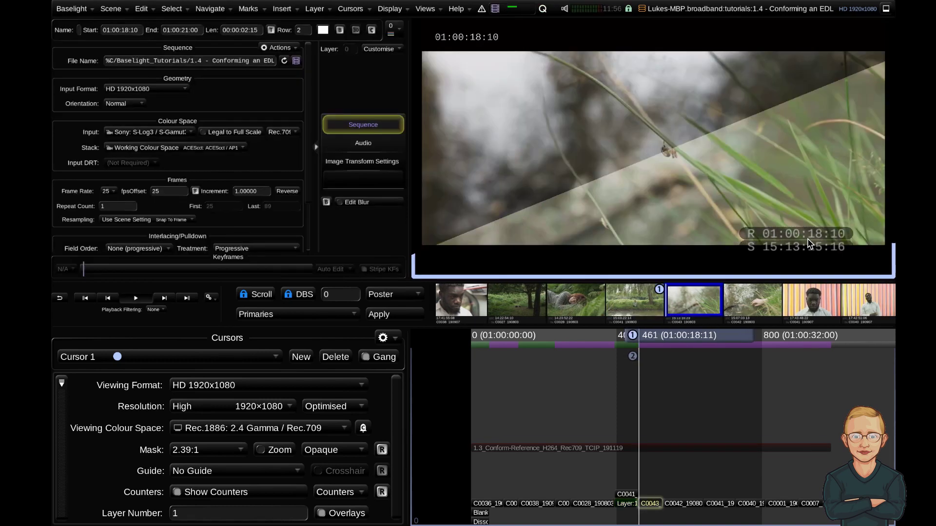
Step forward frame by frame from 461 to the end of shot C0043, comparing it with the reference across the wipe.
{"action": "key", "text": "Right"}
{"action": "key", "text": "Right"}
{"action": "key", "text": "Right"}
{"action": "key", "text": "Right"}
{"action": "key", "text": "Right"}
{"action": "key", "text": "Right"}
{"action": "key", "text": "Right"}
{"action": "key", "text": "Right"}
{"action": "key", "text": "Right"}
{"action": "key", "text": "Right"}
{"action": "key", "text": "Right"}
{"action": "key", "text": "Right"}
{"action": "key", "text": "Right"}
{"action": "key", "text": "Right"}
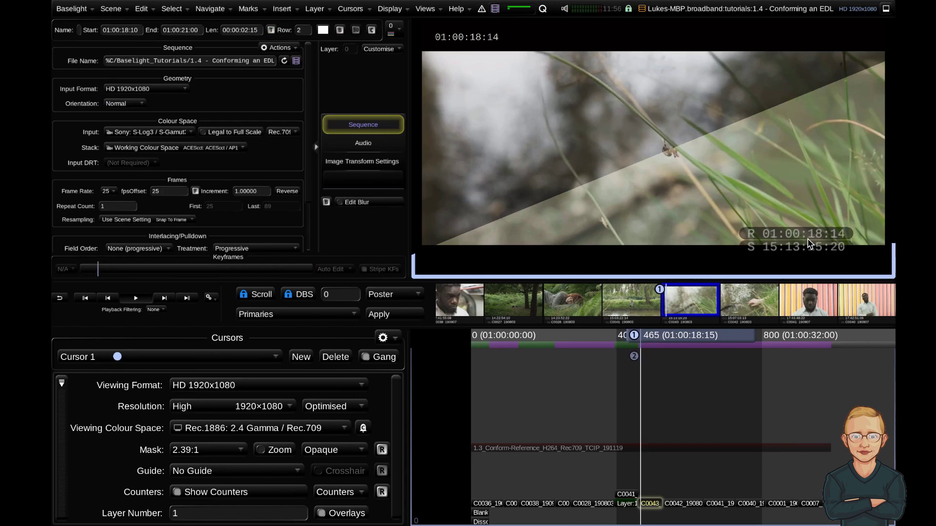
{"action": "key", "text": "Right"}
{"action": "key", "text": "Right"}
{"action": "key", "text": "Right"}
{"action": "key", "text": "Right"}
{"action": "key", "text": "Right"}
{"action": "key", "text": "Right"}
{"action": "key", "text": "Right"}
{"action": "key", "text": "Right"}
{"action": "key", "text": "Right"}
{"action": "key", "text": "Right"}
{"action": "key", "text": "Right"}
{"action": "key", "text": "Right"}
{"action": "key", "text": "Right"}
{"action": "key", "text": "Right"}
{"action": "key", "text": "Right"}
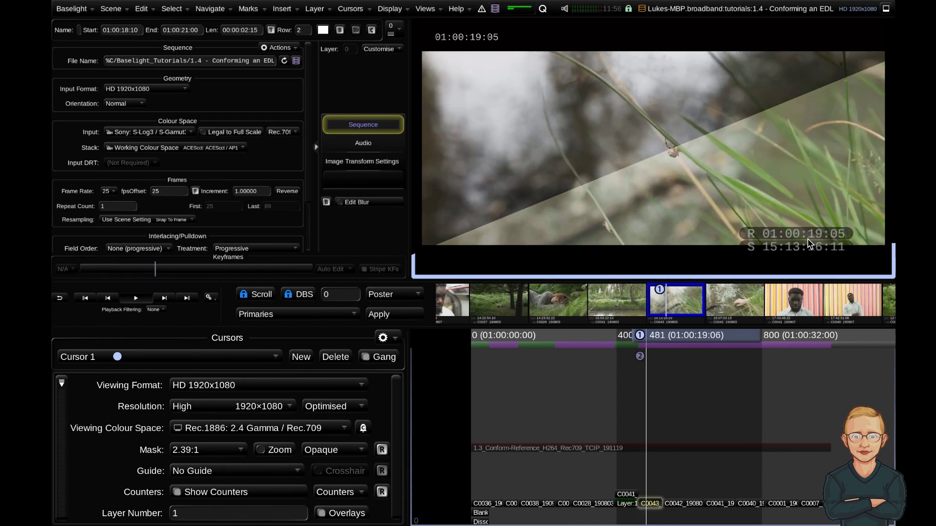
{"action": "key", "text": "Right"}
{"action": "key", "text": "Right"}
{"action": "key", "text": "Right"}
{"action": "key", "text": "Right"}
{"action": "key", "text": "Right"}
{"action": "key", "text": "Right"}
{"action": "key", "text": "Right"}
{"action": "key", "text": "Right"}
{"action": "key", "text": "Right"}
{"action": "key", "text": "Right"}
{"action": "key", "text": "Right"}
{"action": "key", "text": "Right"}
{"action": "key", "text": "Right"}
{"action": "key", "text": "Right"}
{"action": "key", "text": "Right"}
{"action": "key", "text": "Right"}
{"action": "key", "text": "Right"}
{"action": "key", "text": "Right"}
{"action": "key", "text": "Right"}
{"action": "key", "text": "Right"}
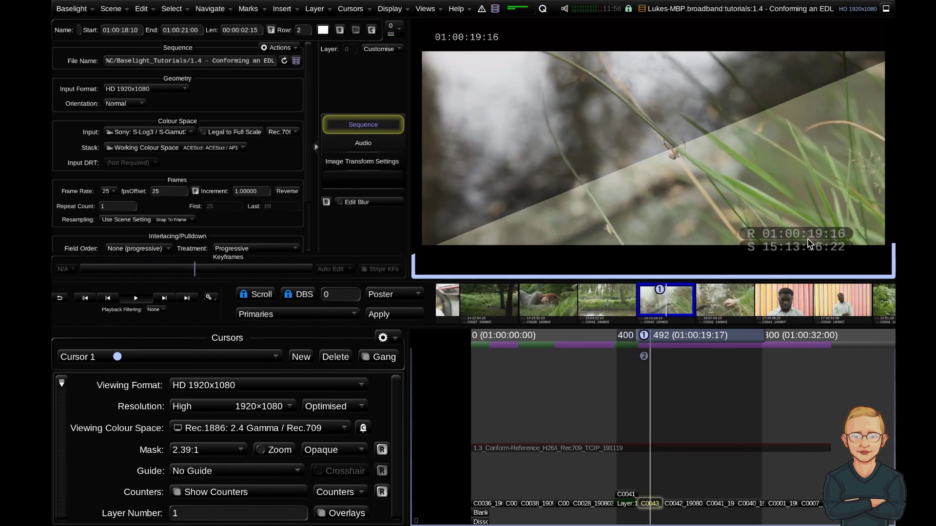
{"action": "key", "text": "Right"}
{"action": "key", "text": "Right"}
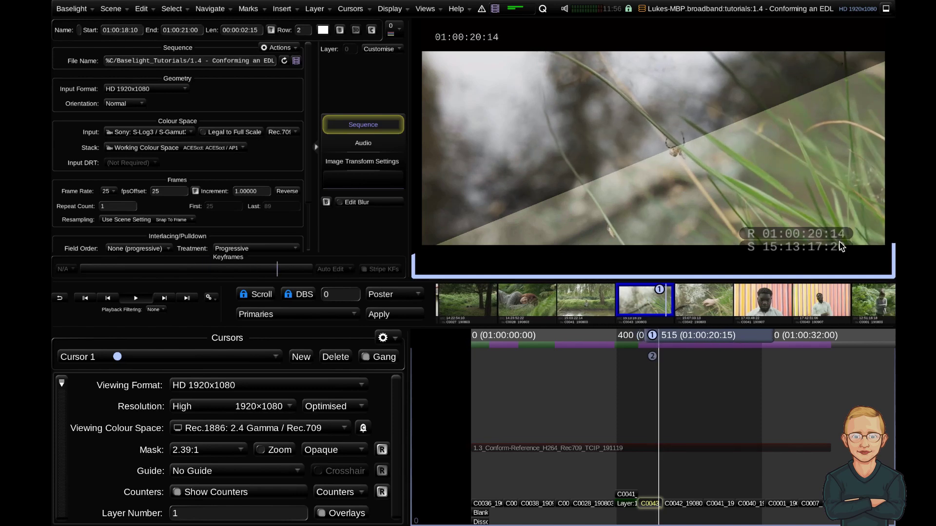
{"action": "key", "text": "Right"}
{"action": "key", "text": "Right"}
{"action": "key", "text": "Right"}
{"action": "key", "text": "Right"}
{"action": "key", "text": "Right"}
{"action": "key", "text": "Right"}
{"action": "key", "text": "Right"}
{"action": "key", "text": "Right"}
{"action": "key", "text": "Right"}
Step across the cut into shot C0042 and on to frame 619, comparing the hand movement with the reference across the wipe.
{"action": "key", "text": "Right"}
{"action": "key", "text": "Right"}
{"action": "key", "text": "Right"}
{"action": "key", "text": "Right"}
{"action": "key", "text": "Right"}
{"action": "key", "text": "Right"}
{"action": "key", "text": "Right"}
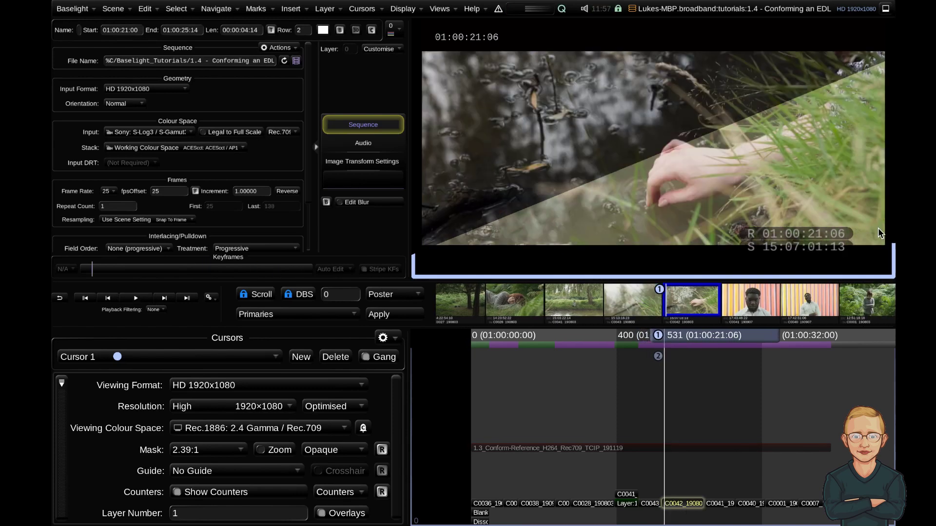
{"action": "key", "text": "Right"}
{"action": "key", "text": "Right"}
{"action": "key", "text": "Right"}
{"action": "key", "text": "Right"}
{"action": "key", "text": "Right"}
{"action": "key", "text": "Right"}
{"action": "key", "text": "Right"}
{"action": "key", "text": "Right"}
{"action": "key", "text": "Right"}
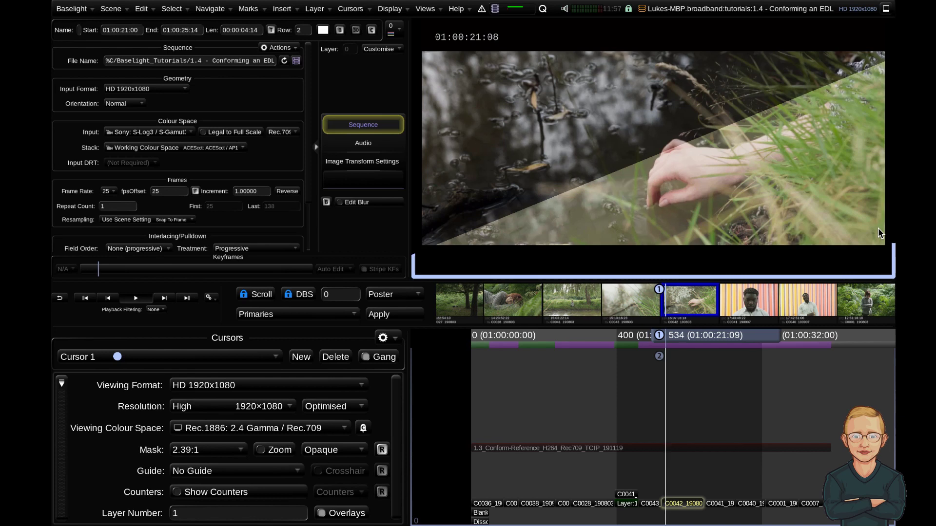
{"action": "key", "text": "Right"}
{"action": "key", "text": "Right"}
{"action": "key", "text": "Right"}
{"action": "key", "text": "Right"}
{"action": "key", "text": "Right"}
{"action": "key", "text": "Right"}
{"action": "key", "text": "Right"}
{"action": "key", "text": "Right"}
{"action": "key", "text": "Right"}
{"action": "key", "text": "Right"}
{"action": "key", "text": "Right"}
{"action": "key", "text": "Right"}
{"action": "key", "text": "Right"}
{"action": "key", "text": "Right"}
{"action": "key", "text": "Right"}
{"action": "key", "text": "Right"}
{"action": "key", "text": "Right"}
{"action": "key", "text": "Right"}
{"action": "key", "text": "Right"}
{"action": "key", "text": "Right"}
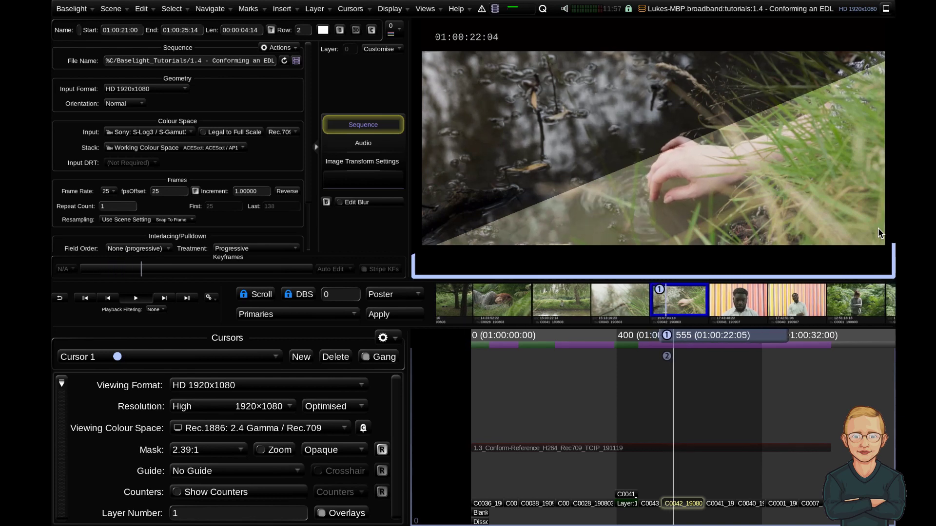
{"action": "key", "text": "Right"}
{"action": "key", "text": "Right"}
{"action": "key", "text": "Right"}
{"action": "key", "text": "Right"}
{"action": "key", "text": "Right"}
{"action": "key", "text": "Right"}
{"action": "key", "text": "Right"}
{"action": "key", "text": "Right"}
{"action": "key", "text": "Right"}
{"action": "key", "text": "Right"}
{"action": "key", "text": "Right"}
{"action": "key", "text": "Right"}
{"action": "key", "text": "Right"}
{"action": "key", "text": "Right"}
{"action": "key", "text": "Right"}
{"action": "key", "text": "Right"}
{"action": "key", "text": "Right"}
{"action": "key", "text": "Right"}
{"action": "key", "text": "Right"}
{"action": "key", "text": "Right"}
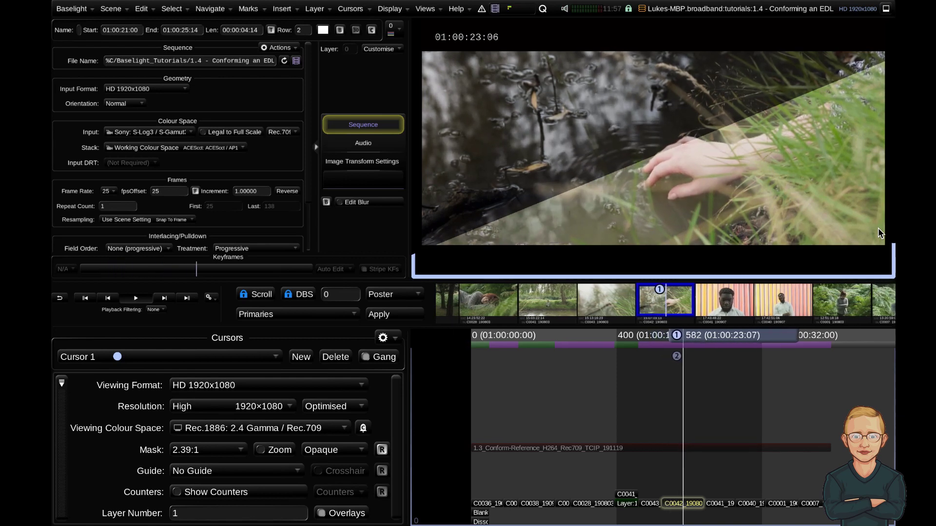
{"action": "key", "text": "Right"}
{"action": "key", "text": "Right"}
{"action": "key", "text": "Right"}
{"action": "key", "text": "Right"}
{"action": "key", "text": "Right"}
{"action": "key", "text": "Right"}
{"action": "key", "text": "Right"}
{"action": "key", "text": "Right"}
{"action": "key", "text": "Right"}
{"action": "key", "text": "Right"}
{"action": "key", "text": "Right"}
{"action": "key", "text": "Right"}
{"action": "key", "text": "Right"}
{"action": "key", "text": "Right"}
{"action": "key", "text": "Right"}
{"action": "key", "text": "Right"}
{"action": "key", "text": "Right"}
{"action": "key", "text": "Right"}
{"action": "key", "text": "Right"}
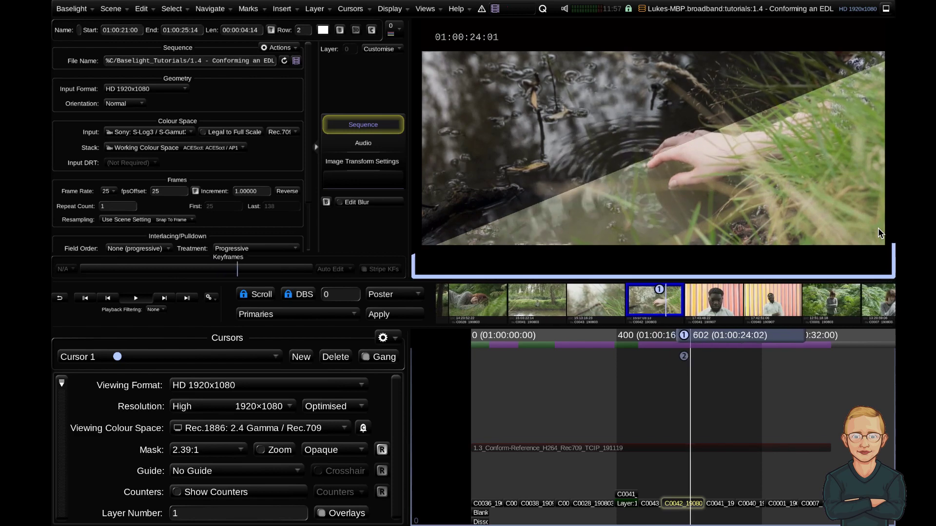
{"action": "key", "text": "Right"}
{"action": "key", "text": "Right"}
{"action": "key", "text": "Right"}
{"action": "key", "text": "Right"}
{"action": "key", "text": "Right"}
{"action": "key", "text": "Right"}
{"action": "key", "text": "Right"}
{"action": "key", "text": "Right"}
{"action": "key", "text": "Right"}
{"action": "key", "text": "Right"}
{"action": "key", "text": "Right"}
{"action": "key", "text": "Right"}
{"action": "key", "text": "Right"}
{"action": "key", "text": "Right"}
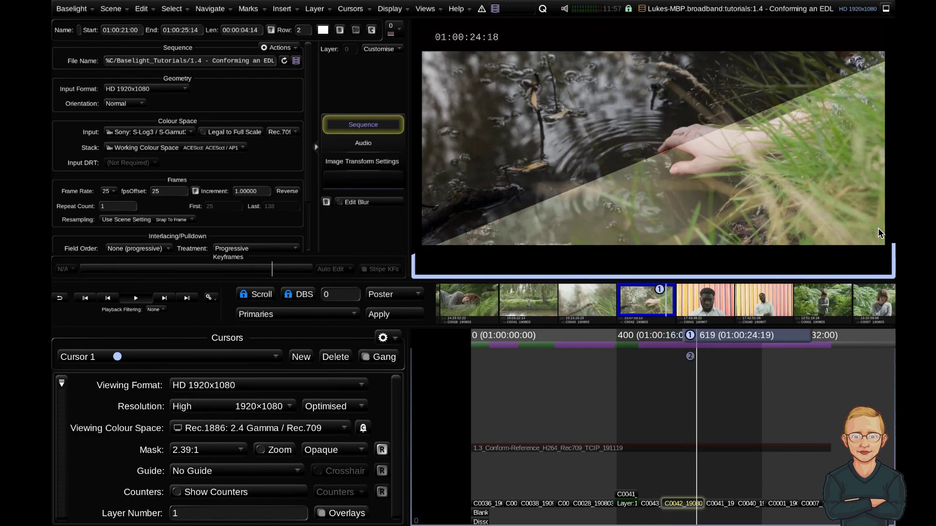
Step forward from frame 619 across the cut into shot C0041 to frame 641, comparing with the reference across the wipe.
{"action": "key", "text": "Right"}
{"action": "key", "text": "Right"}
{"action": "key", "text": "Right"}
{"action": "key", "text": "Right"}
{"action": "key", "text": "Right"}
{"action": "key", "text": "Right"}
{"action": "key", "text": "Right"}
{"action": "key", "text": "Right"}
{"action": "key", "text": "Right"}
{"action": "key", "text": "Right"}
{"action": "key", "text": "Right"}
{"action": "key", "text": "Right"}
{"action": "key", "text": "Right"}
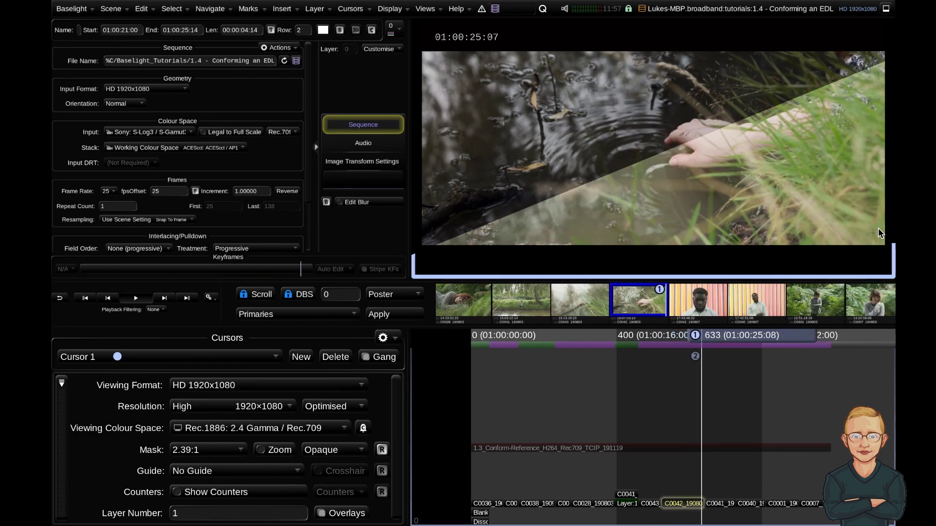
{"action": "key", "text": "Right"}
{"action": "key", "text": "Right"}
{"action": "key", "text": "Right"}
{"action": "key", "text": "Right"}
{"action": "key", "text": "Right"}
{"action": "key", "text": "Right"}
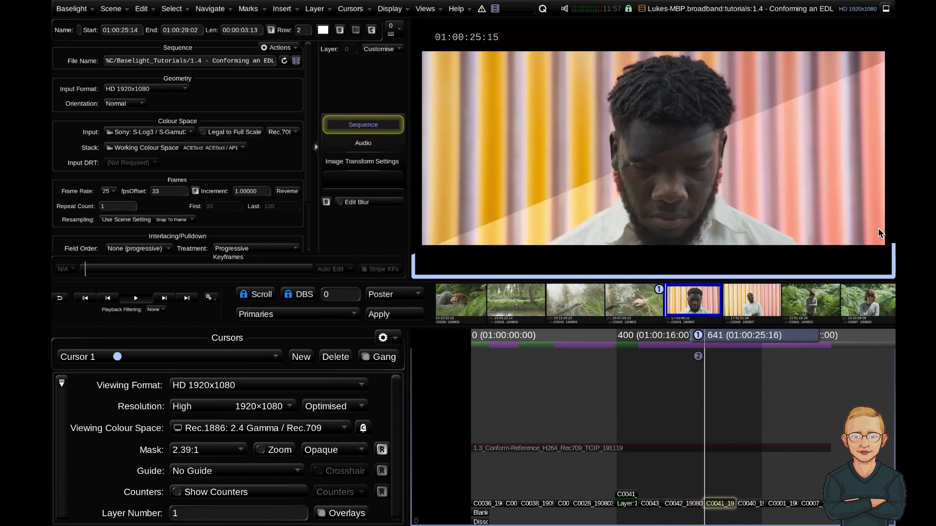
Step back across the cut into the last frames of shot C0042 to compare its end point with the reference.
{"action": "key", "text": "Left"}
{"action": "key", "text": "Left"}
{"action": "key", "text": "Left"}
{"action": "key", "text": "Left"}
{"action": "key", "text": "Left"}
{"action": "key", "text": "Left"}
{"action": "key", "text": "Left"}
{"action": "key", "text": "Left"}
{"action": "key", "text": "Left"}
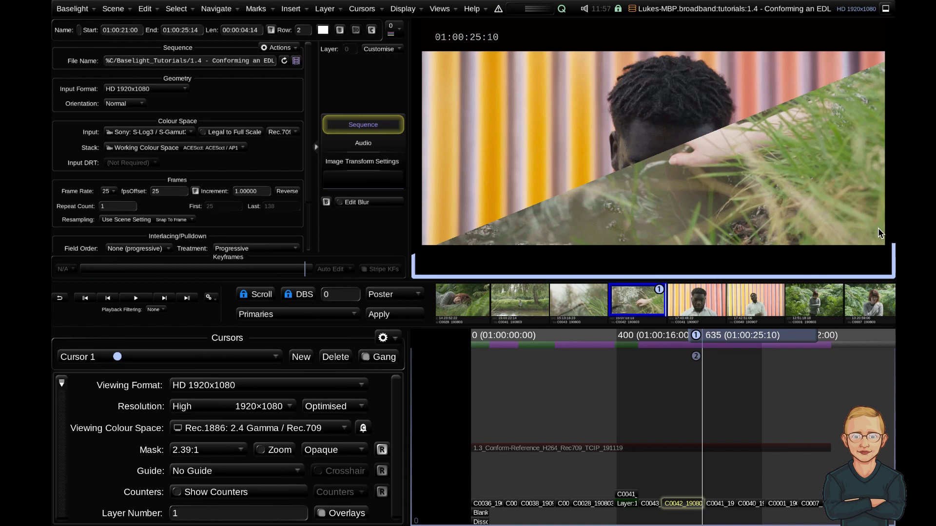
Show both cursors side by side instead of wiped, and step between frames 629 and 633 to pinpoint the reference's cut.
{"action": "key", "text": "w"}
{"action": "key", "text": "Left"}
{"action": "key", "text": "Left"}
{"action": "key", "text": "Left"}
{"action": "key", "text": "Left"}
{"action": "key", "text": "Left"}
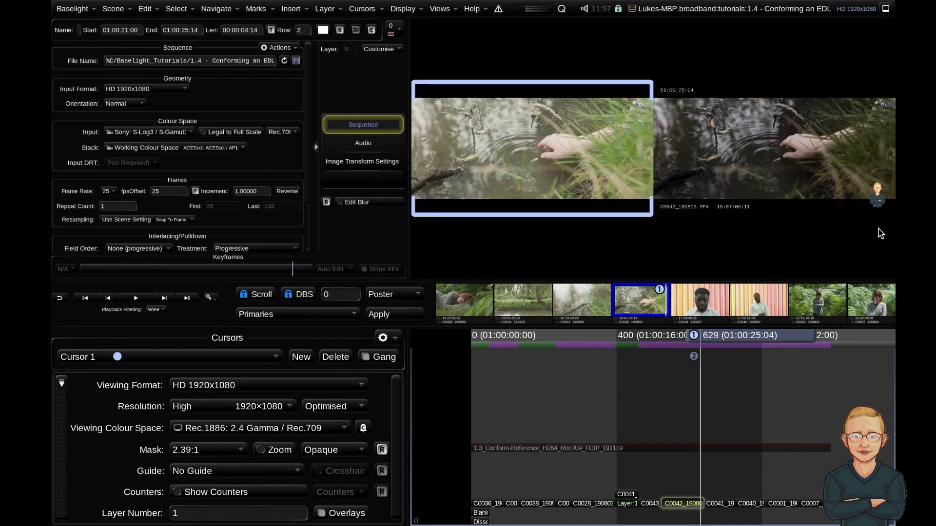
{"action": "key", "text": "Right"}
{"action": "key", "text": "Right"}
{"action": "key", "text": "Right"}
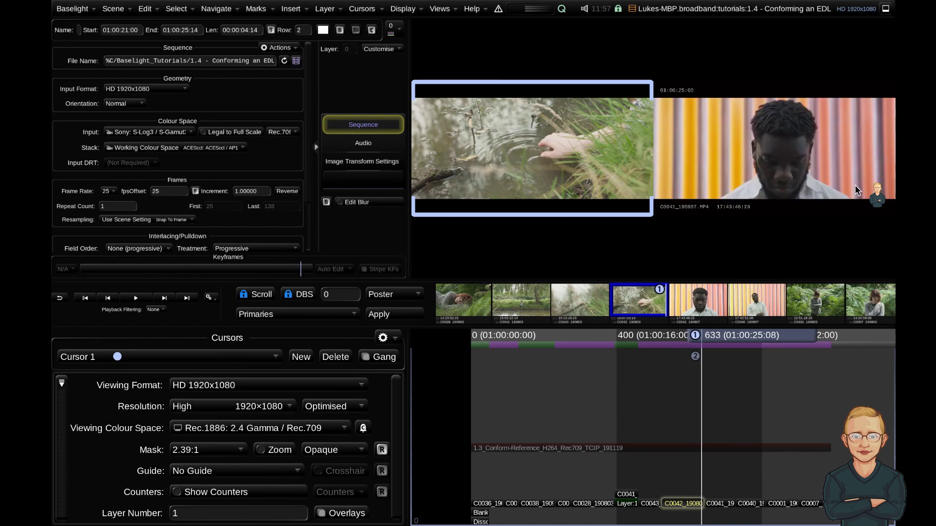
{"action": "key", "text": "Left"}
{"action": "key", "text": "Right"}
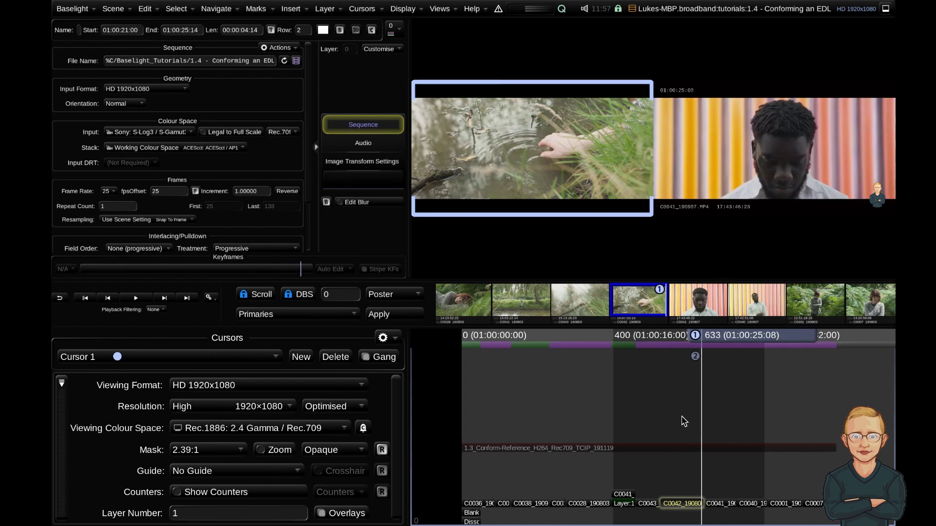
Split shot C0042 at frame 633 and delete the piece after the split.
{"action": "scroll", "coordinate": [672, 419], "scroll_direction": "up", "scroll_amount": 5}
{"action": "left_click_drag", "start_coordinate": [788, 401], "coordinate": [617, 382]}
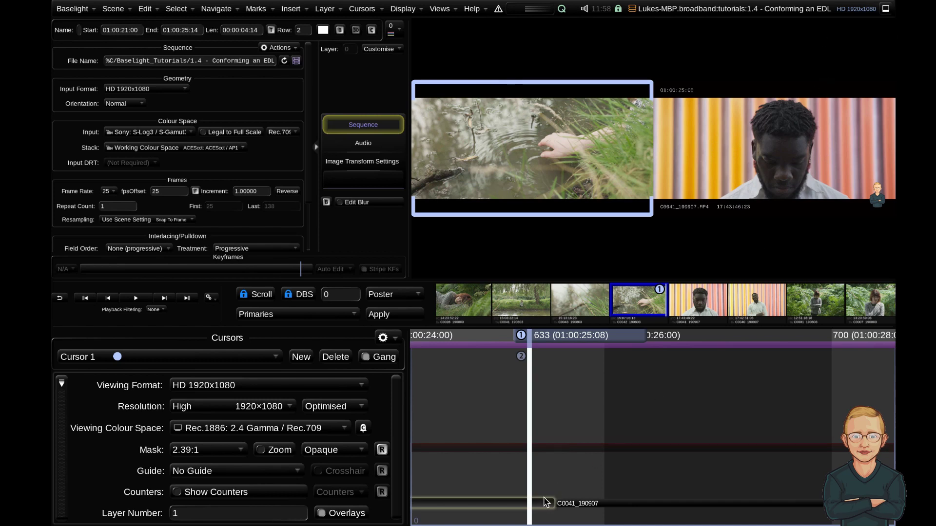
{"action": "key", "text": "c"}
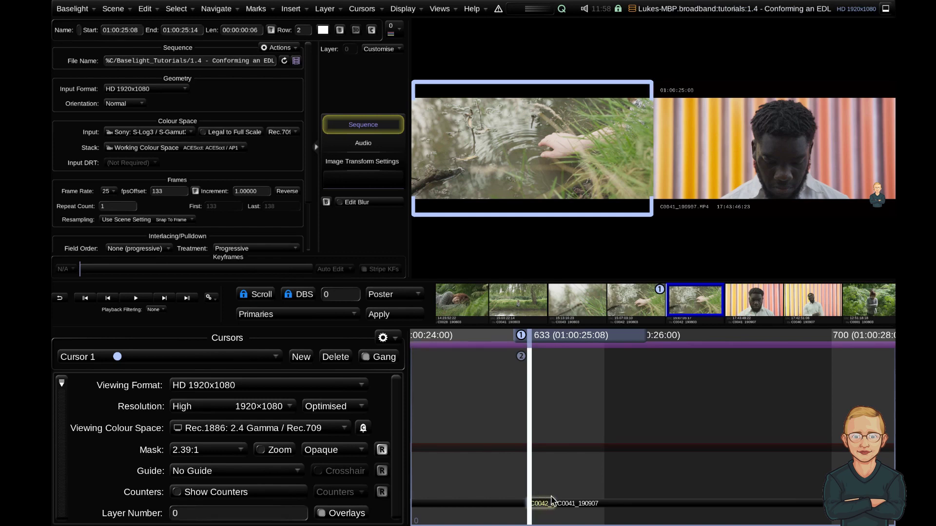
{"action": "key", "text": "Delete"}
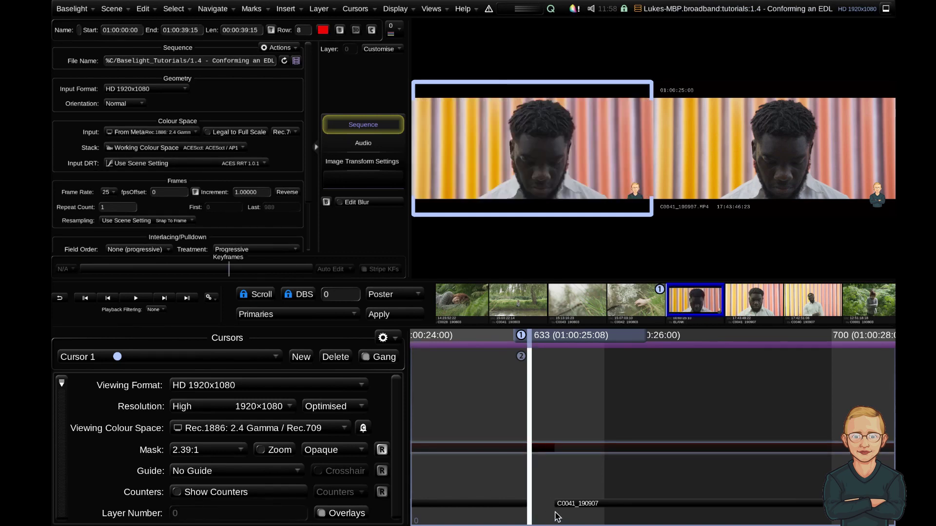
Move to the start of shot C0041 at frame 639, show the timecode counters over the image and select the shot.
{"action": "left_click", "coordinate": [560, 516]}
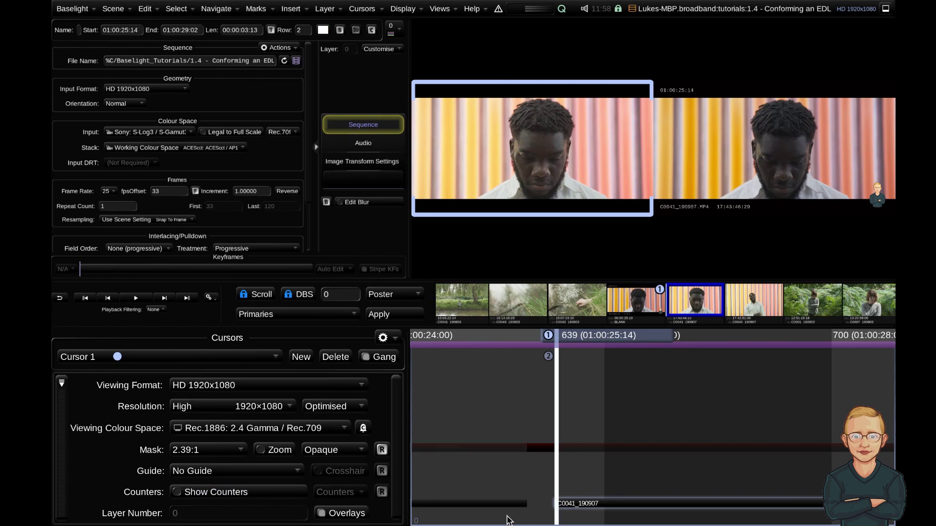
{"action": "key", "text": "c"}
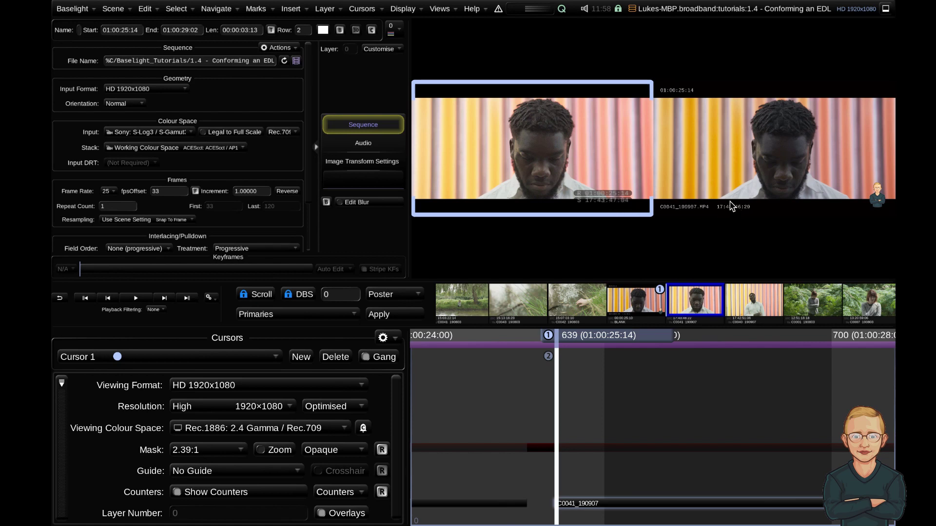
{"action": "left_click", "coordinate": [558, 505]}
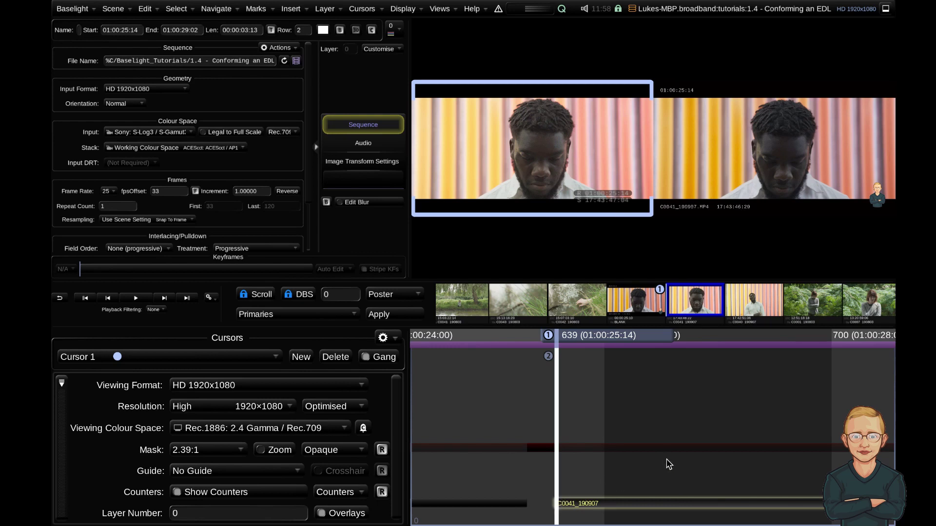
Compare the frames on either side of the cuts at frames 727 and 809 with the reference.
{"action": "scroll", "coordinate": [667, 464], "scroll_direction": "down", "scroll_amount": 2}
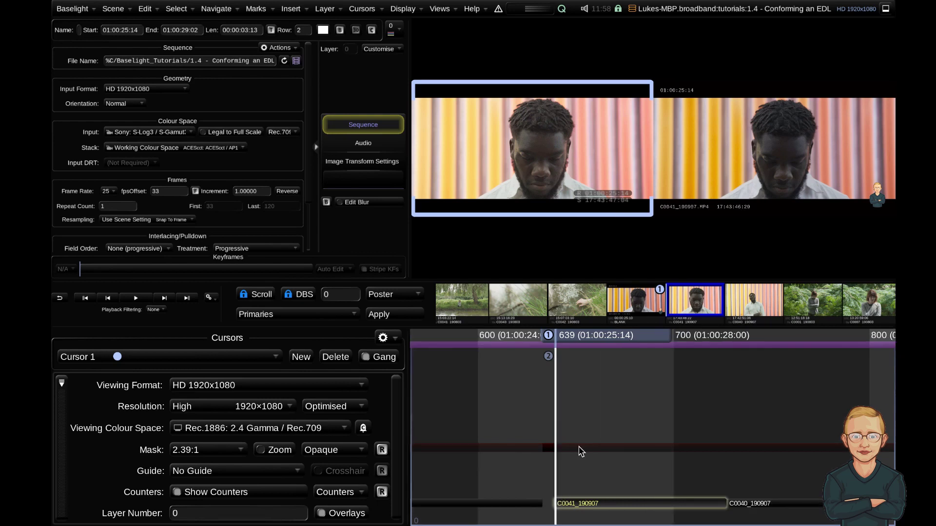
{"action": "left_click", "coordinate": [734, 522]}
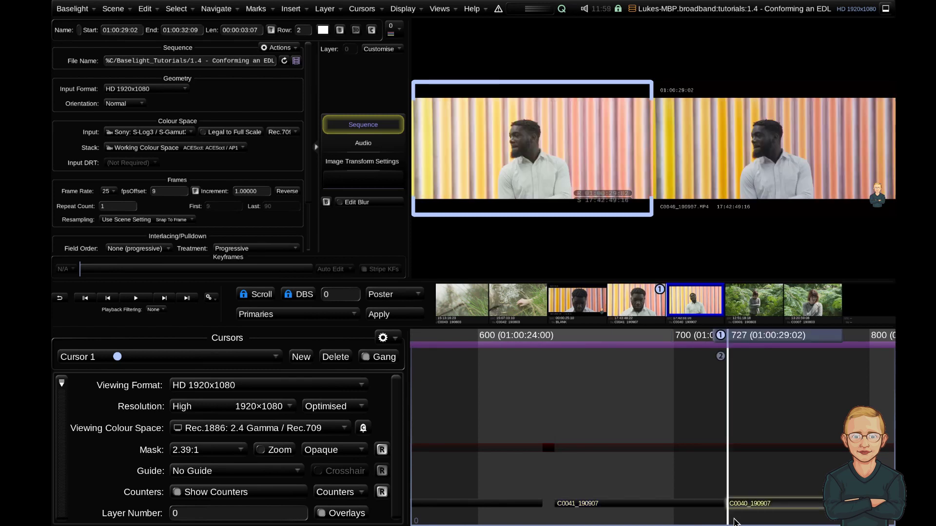
{"action": "key", "text": "Left"}
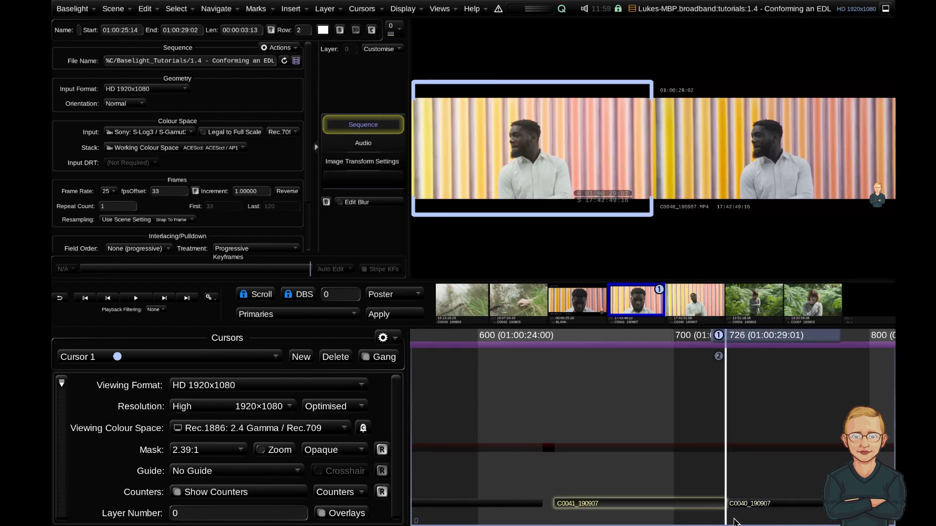
{"action": "key", "text": "Right"}
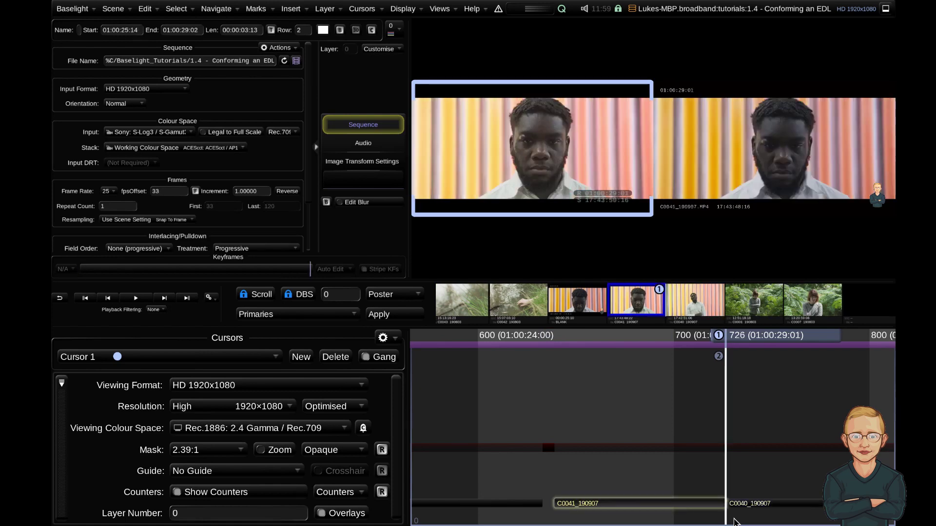
{"action": "key", "text": "Down"}
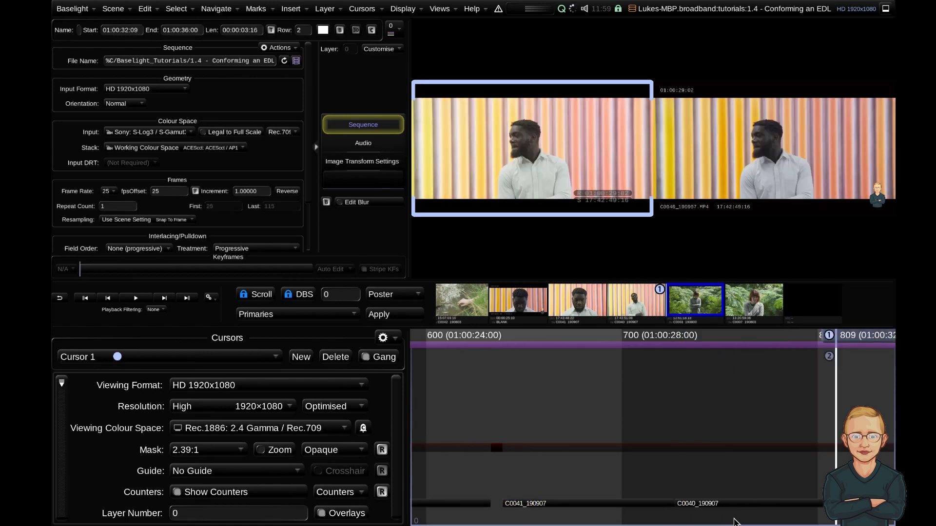
{"action": "key", "text": "Left"}
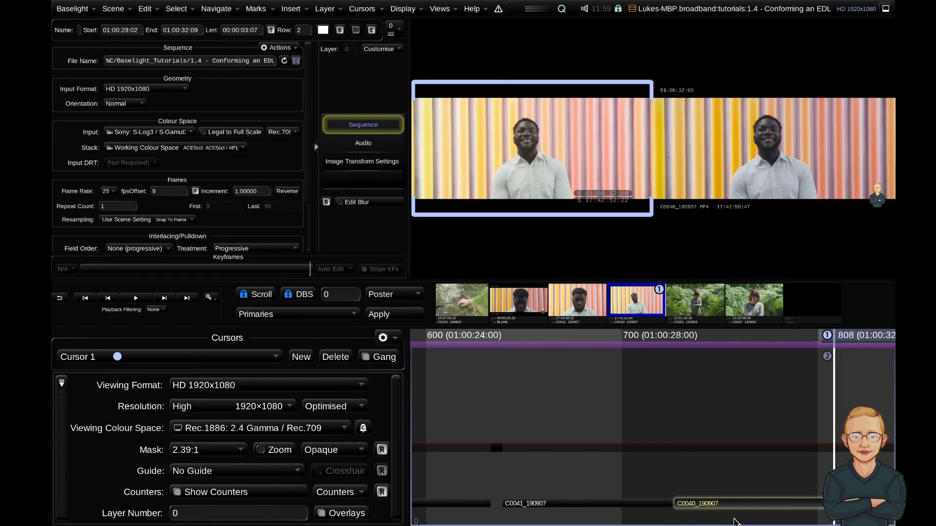
{"action": "key", "text": "Right"}
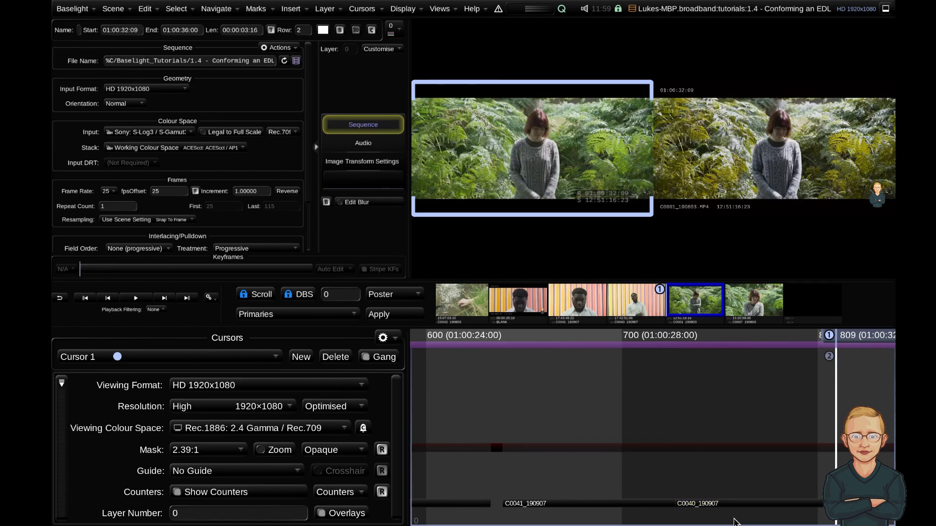
Move shot C0041 so it starts at frame 633, directly after shot C0042 and on the same row.
{"action": "key", "text": "Up"}
{"action": "key", "text": "Up"}
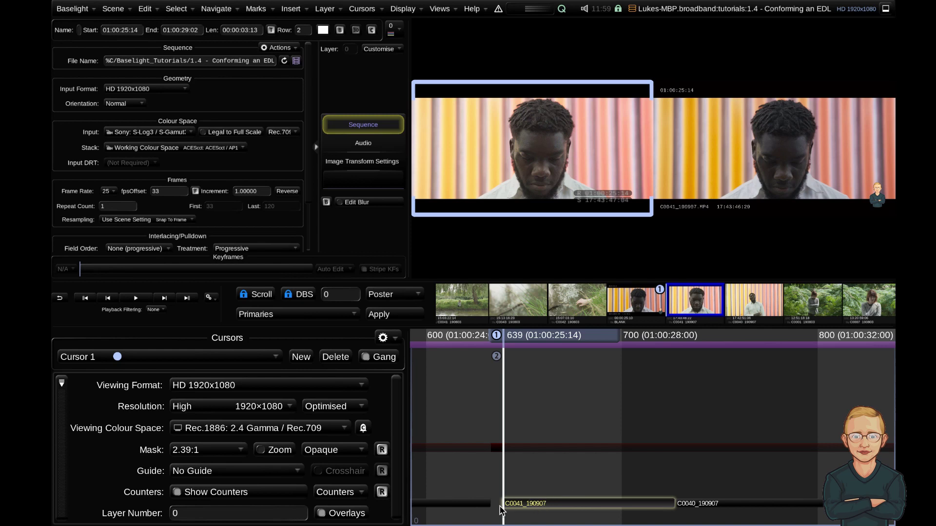
{"action": "left_click", "coordinate": [549, 505]}
{"action": "key", "text": "Delete"}
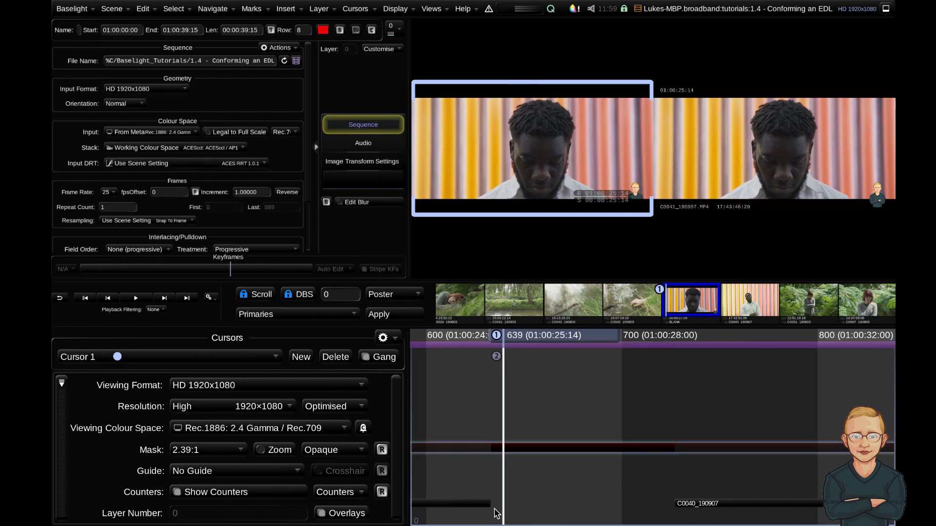
{"action": "left_click", "coordinate": [492, 516]}
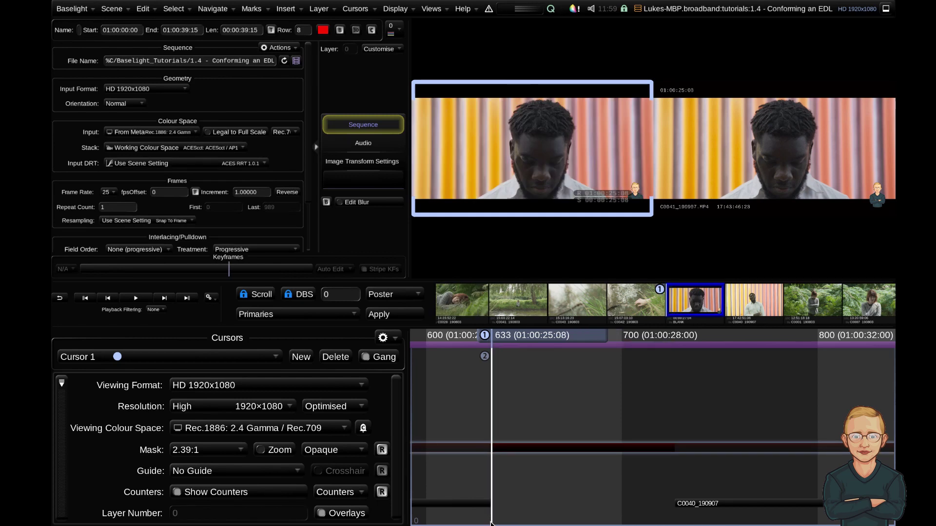
{"action": "key", "text": "ctrl+v"}
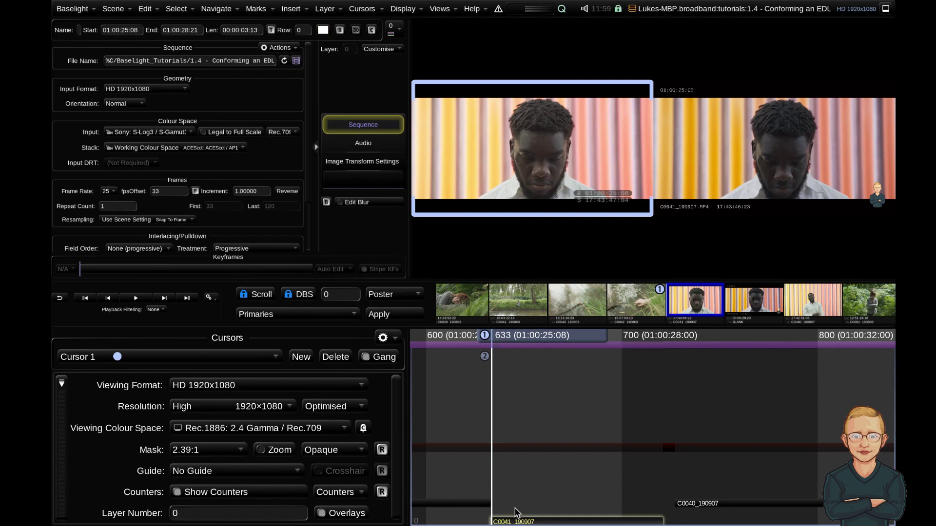
{"action": "left_click_drag", "start_coordinate": [515, 510], "coordinate": [537, 504]}
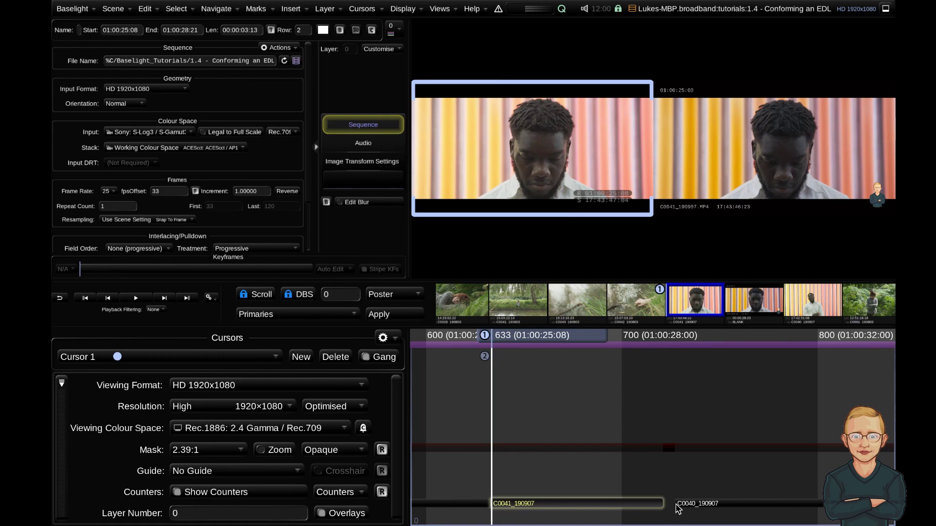
Set the edit type to Overlap and extend the end of shot C0041 to 01:00:29:02, where shot C0040 starts.
{"action": "left_click", "coordinate": [145, 9]}
{"action": "mouse_move", "coordinate": [417, 83]}
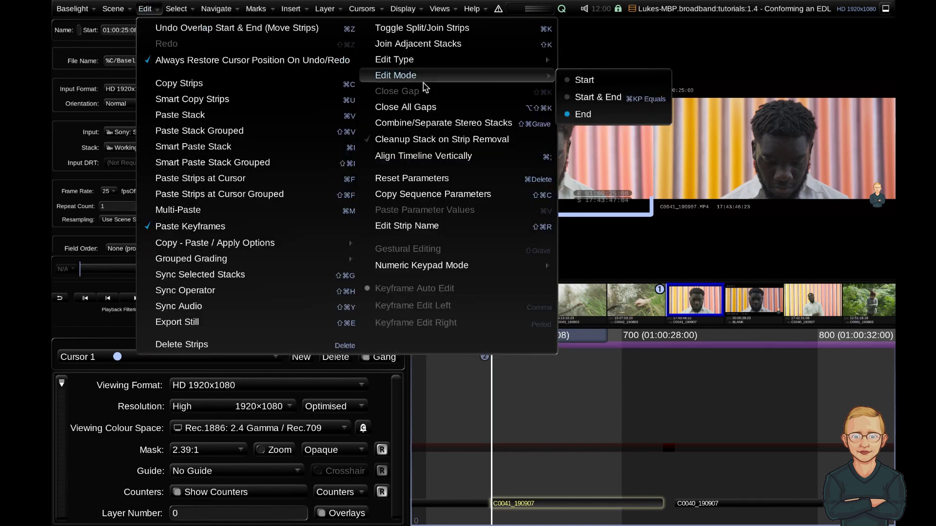
{"action": "mouse_move", "coordinate": [478, 63]}
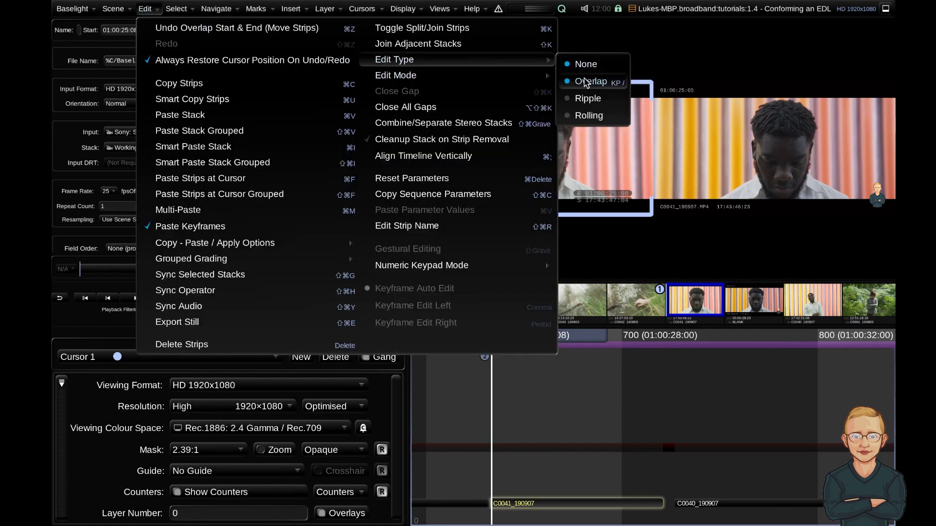
{"action": "left_click", "coordinate": [586, 83]}
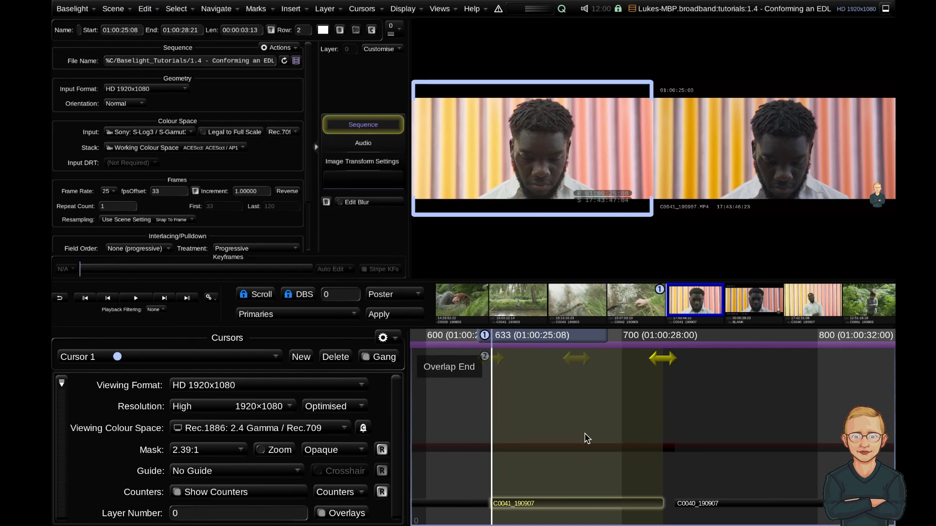
{"action": "key", "text": "Down"}
{"action": "key", "text": "Down"}
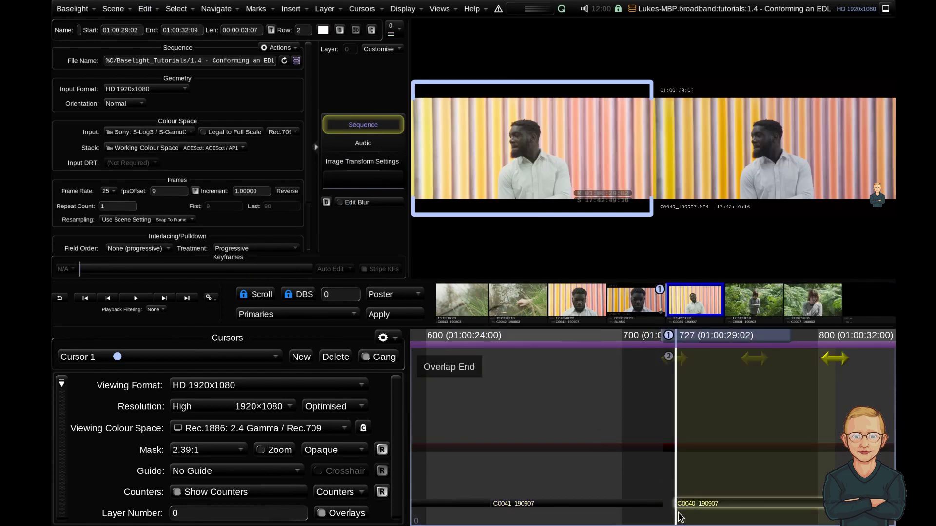
{"action": "left_click", "coordinate": [626, 505]}
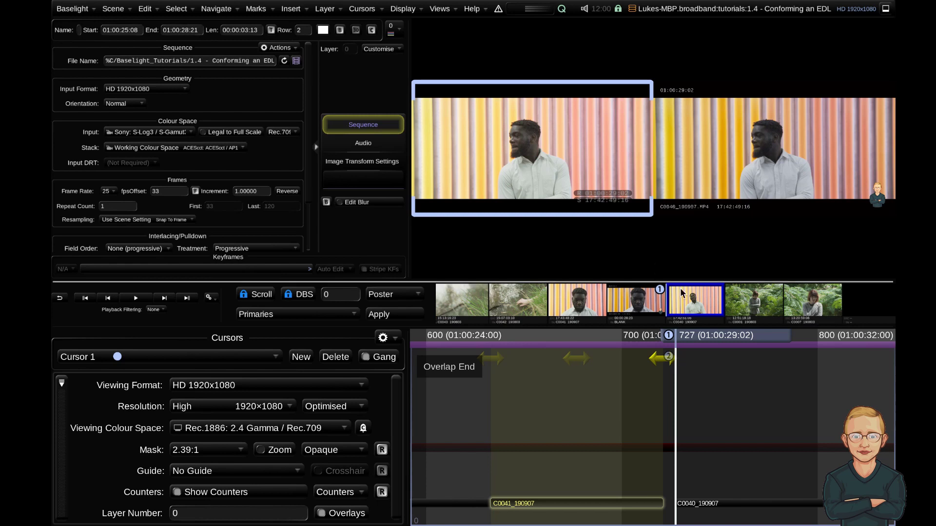
{"action": "left_click", "coordinate": [184, 30]}
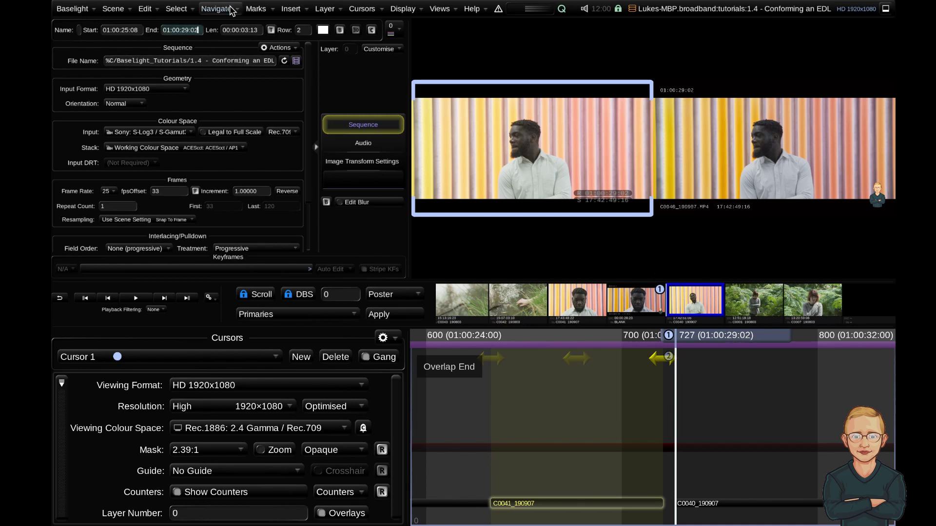
{"action": "key", "text": "Return"}
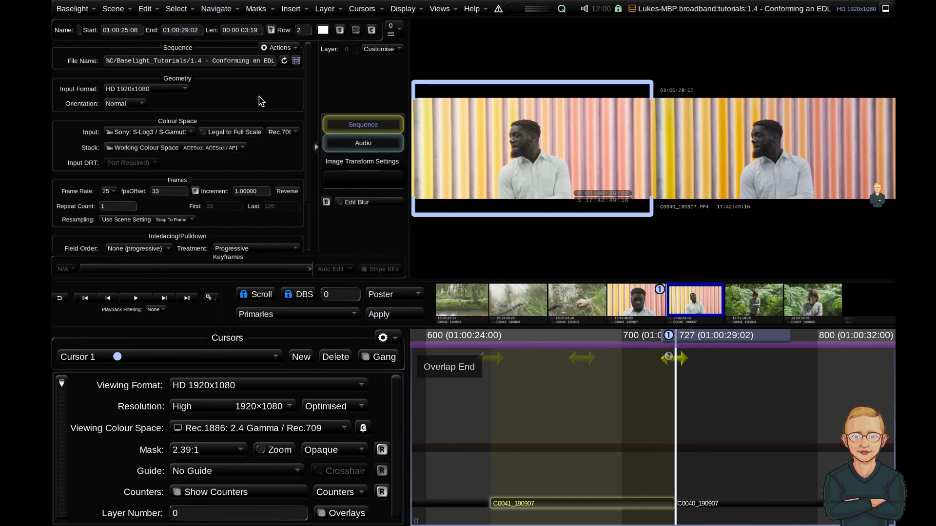
Set the edit type back to None and return to the first frame of shot C0041.
{"action": "left_click", "coordinate": [113, 9]}
{"action": "left_click", "coordinate": [144, 12]}
{"action": "left_click", "coordinate": [144, 12]}
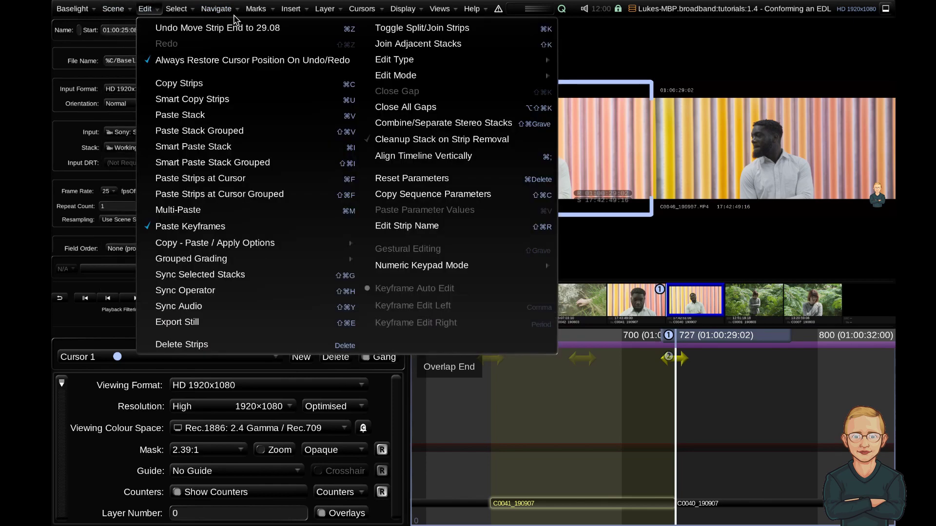
{"action": "mouse_move", "coordinate": [526, 60]}
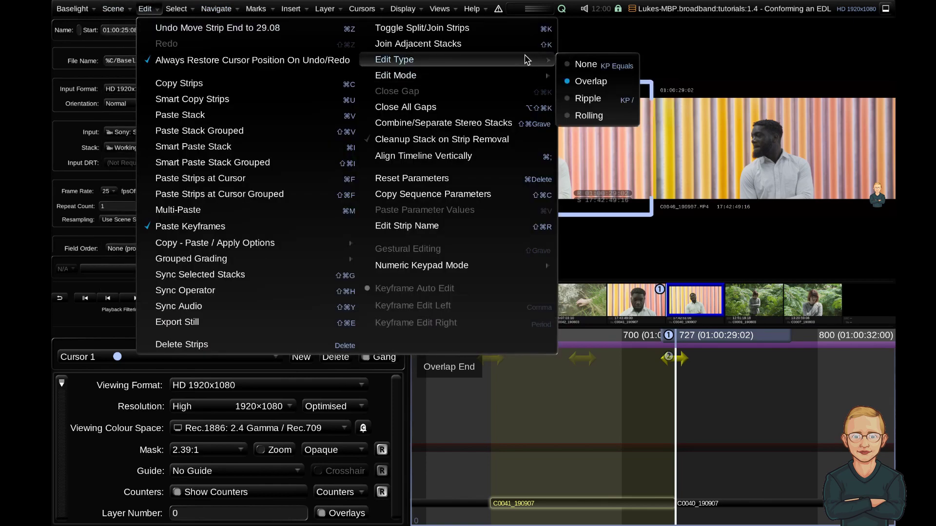
{"action": "left_click", "coordinate": [581, 65]}
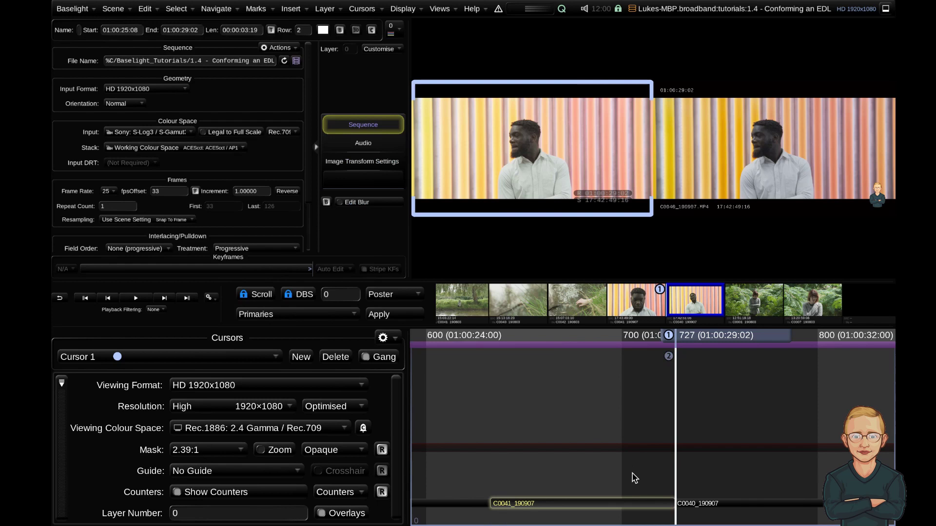
{"action": "key", "text": "Up"}
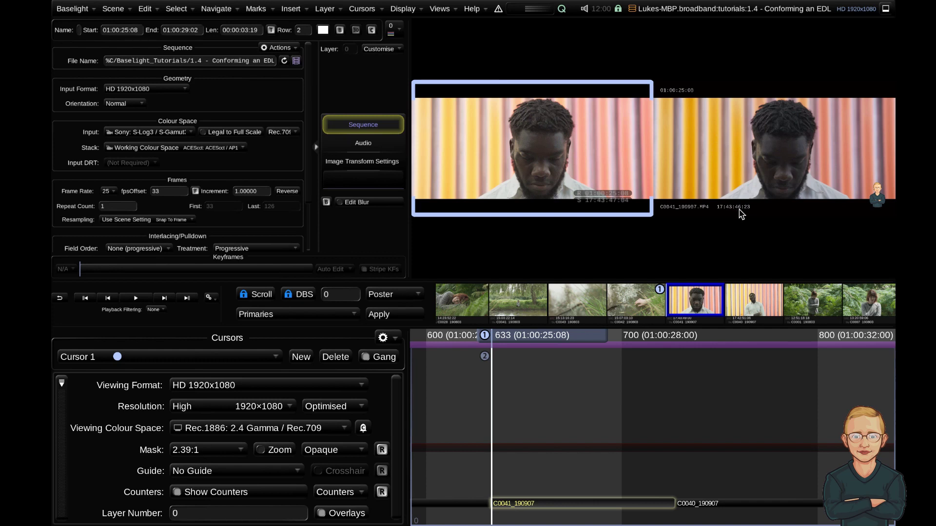
Set the fpsOffset of shot C0041 to 27, matching its first frame to the reference's source timecode 17:43:46:23.
{"action": "left_click", "coordinate": [174, 191]}
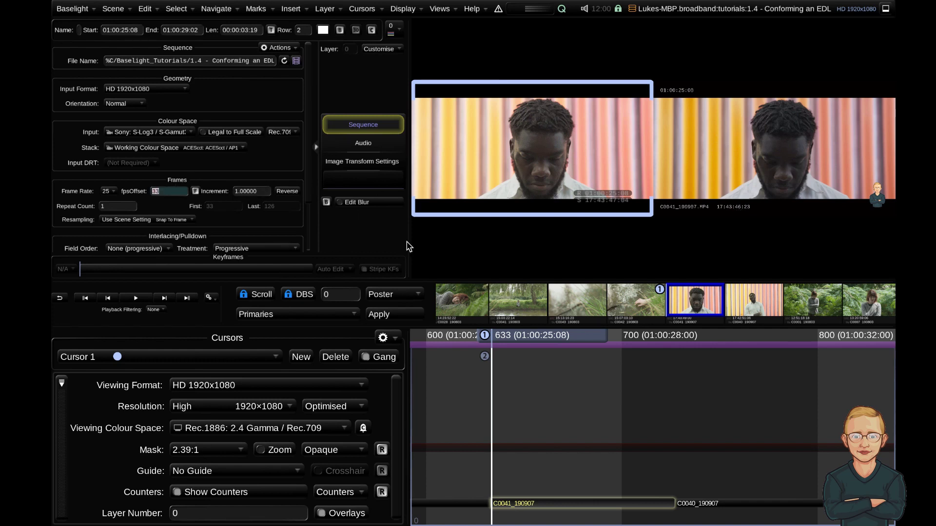
{"action": "type", "text": "20"}
{"action": "key", "text": "Return"}
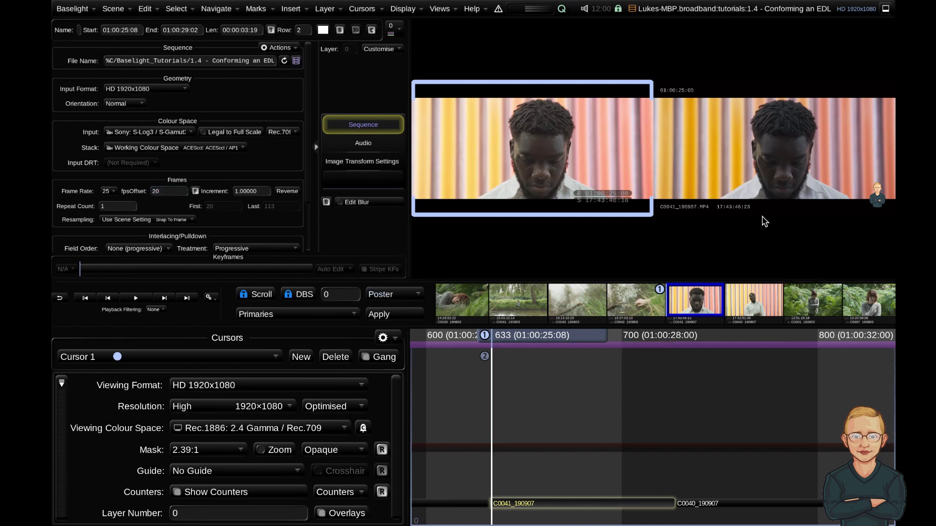
{"action": "left_click", "coordinate": [188, 190]}
{"action": "key", "text": "BackSpace"}
{"action": "type", "text": "5"}
{"action": "key", "text": "Return"}
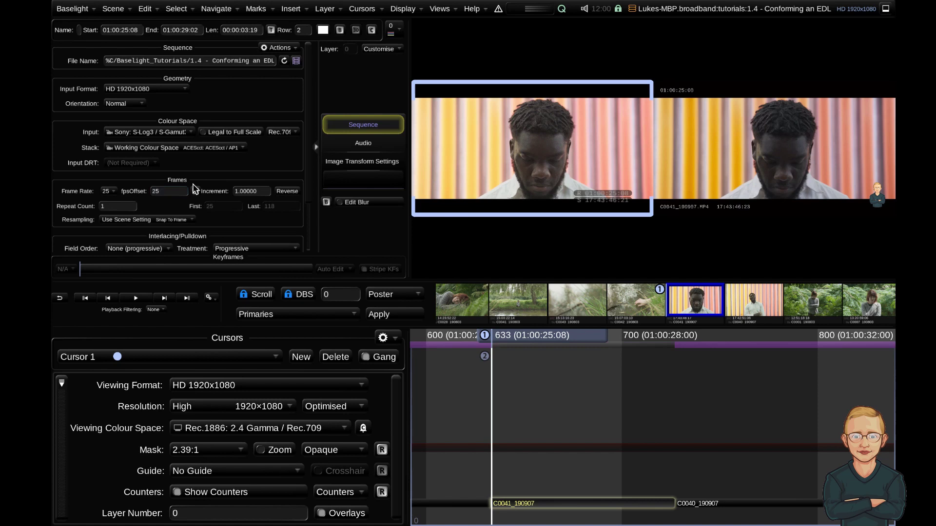
{"action": "left_click", "coordinate": [185, 191]}
{"action": "key", "text": "BackSpace"}
{"action": "type", "text": "7"}
{"action": "key", "text": "Return"}
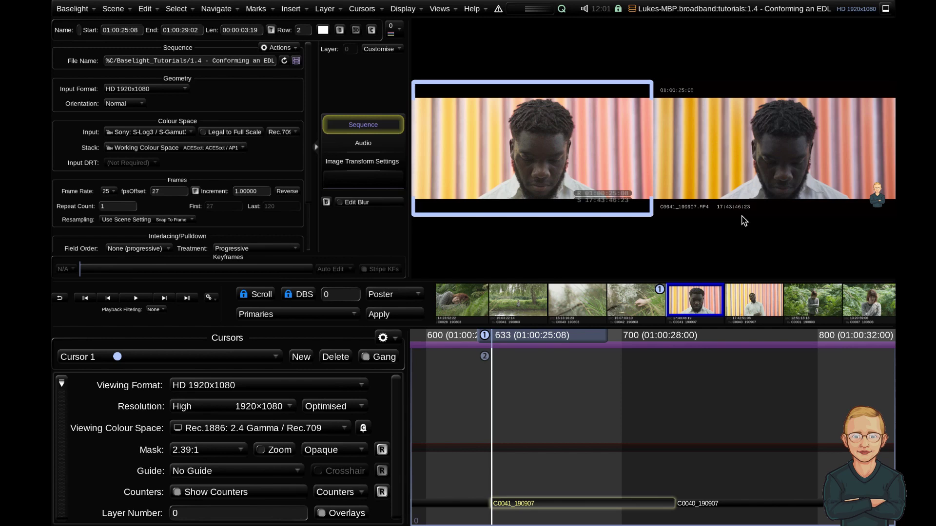
Play shot C0041 against the reference from its first frame, both as a wipe and side by side.
{"action": "key", "text": "w"}
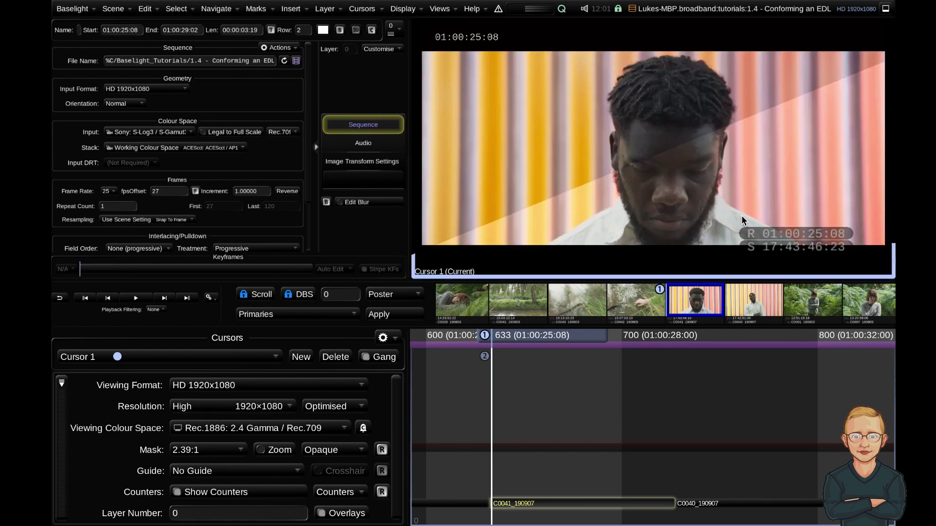
{"action": "key", "text": "space"}
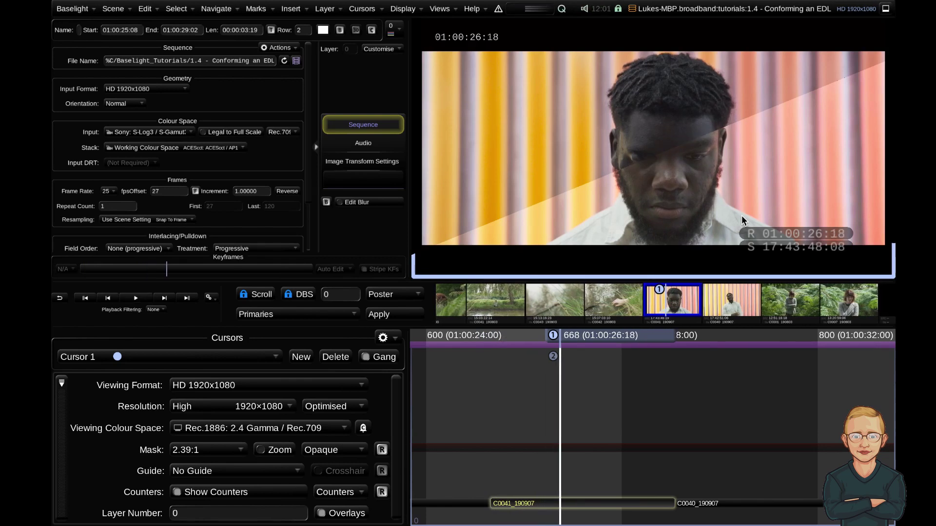
{"action": "key", "text": "w"}
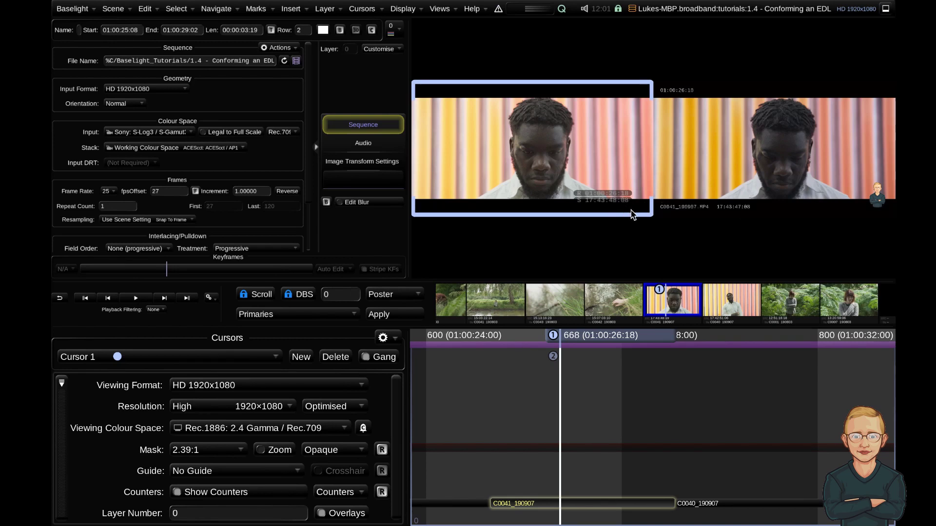
{"action": "key", "text": "Up"}
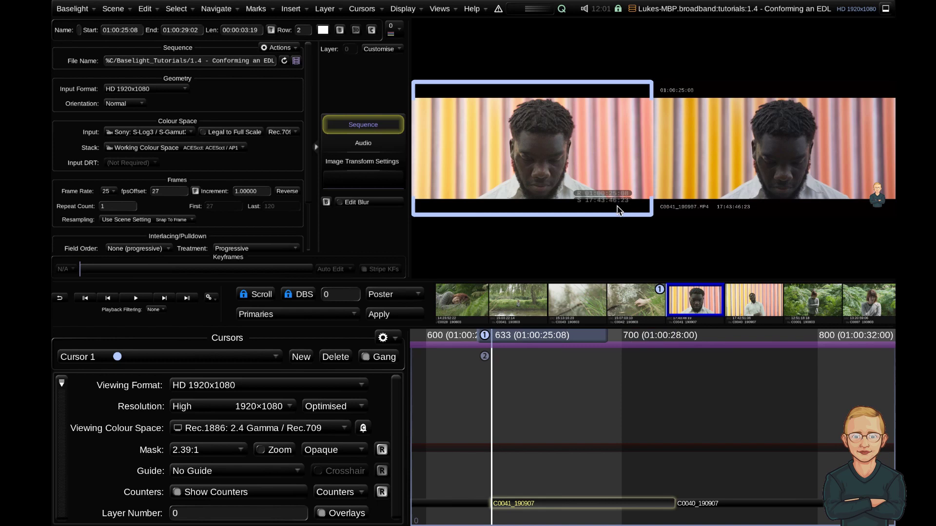
{"action": "key", "text": "space"}
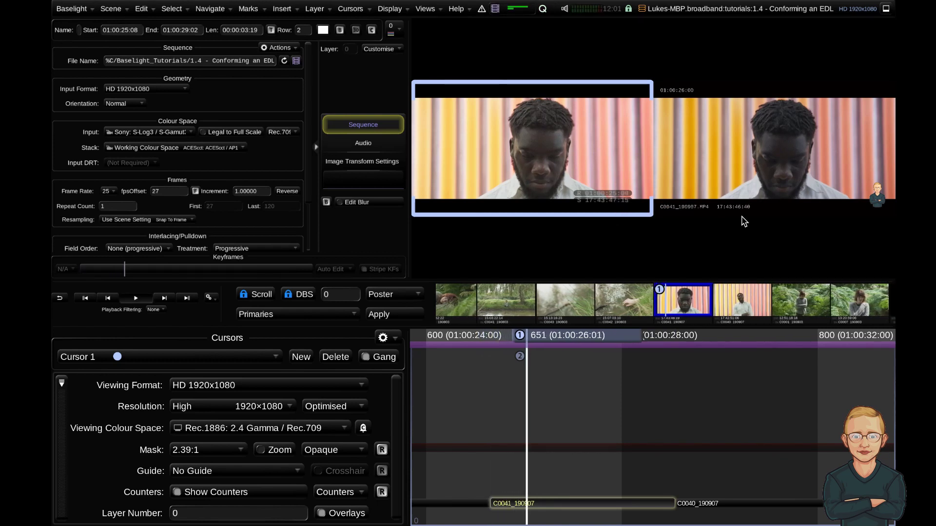
{"action": "key", "text": "space"}
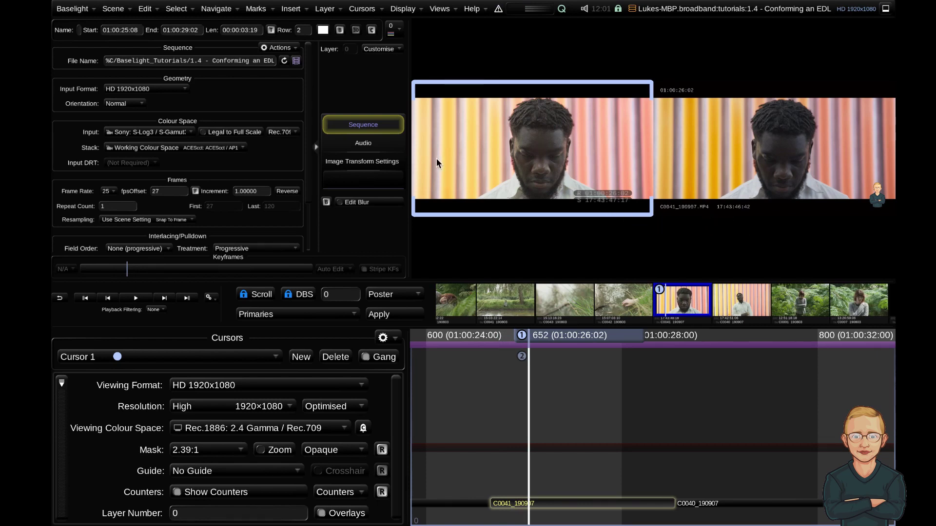
Try a frame increment of 0.5 on shot C0041 and play it from its first frame as a wipe against the reference.
{"action": "left_click", "coordinate": [257, 191]}
{"action": "type", "text": "0.5"}
{"action": "key", "text": "Return"}
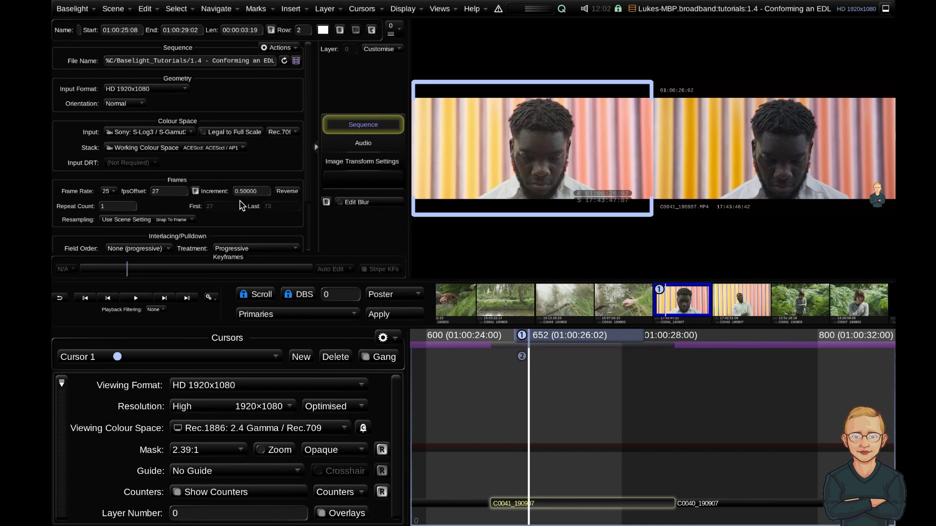
{"action": "key", "text": "Up"}
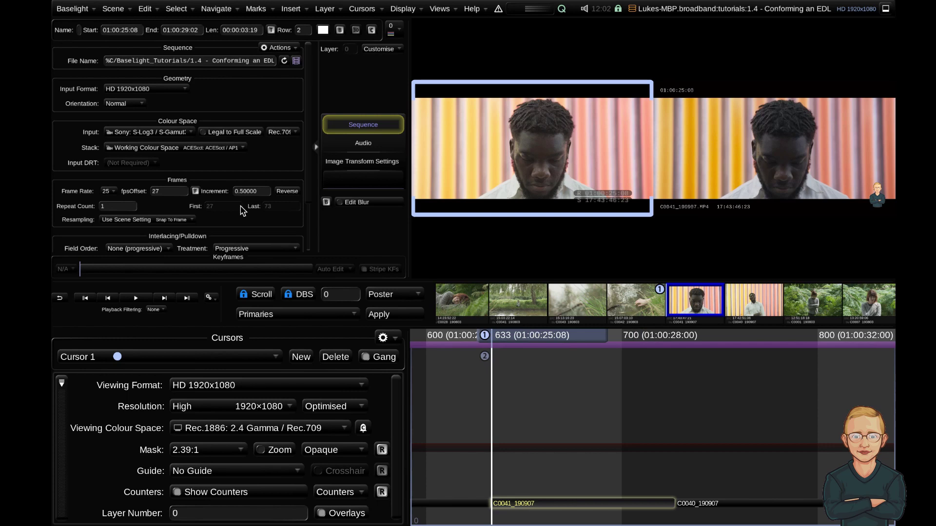
{"action": "key", "text": "w"}
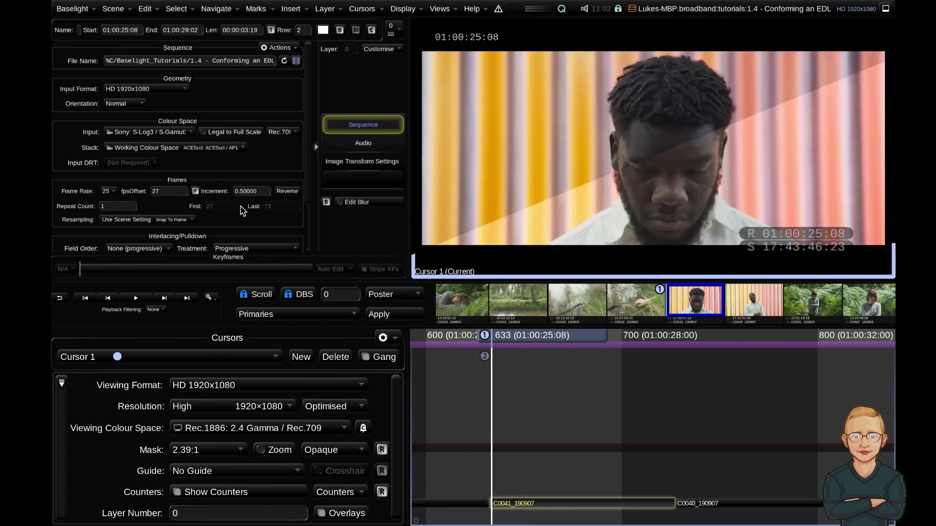
{"action": "key", "text": "space"}
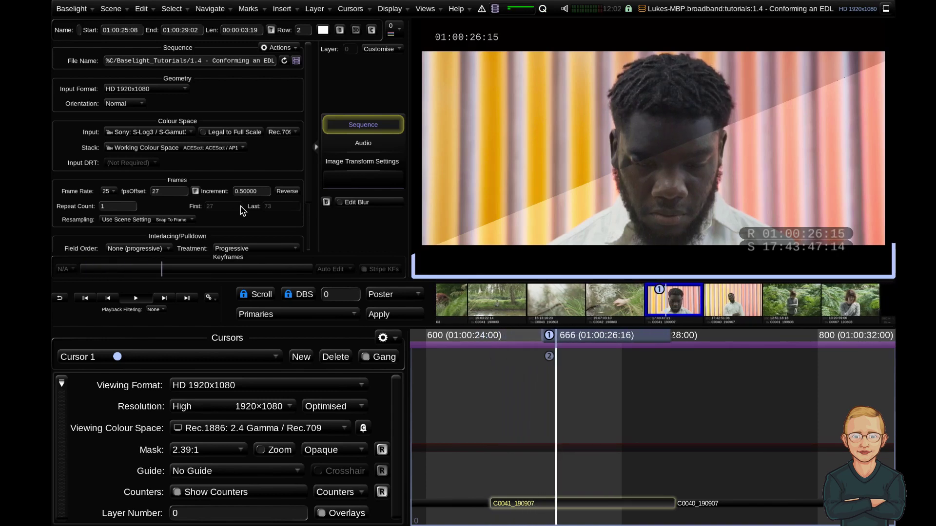
{"action": "key", "text": "space"}
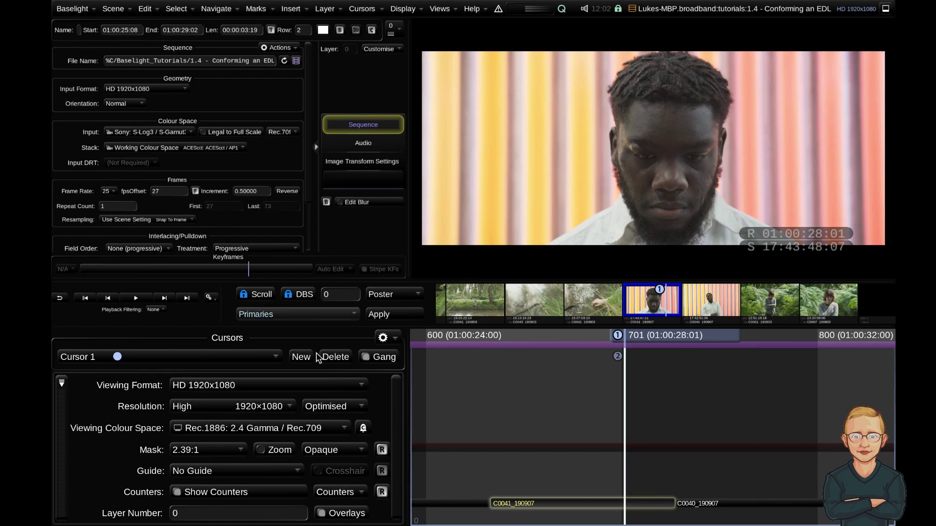
Return to the first frame of shot C0041 and assign the Editorial strip category to the shot.
{"action": "left_click", "coordinate": [491, 513]}
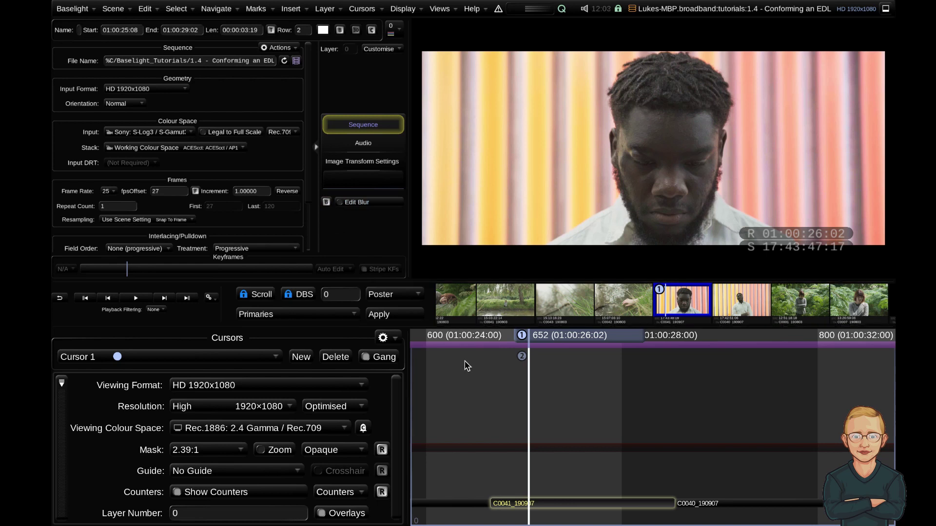
{"action": "left_click", "coordinate": [492, 365]}
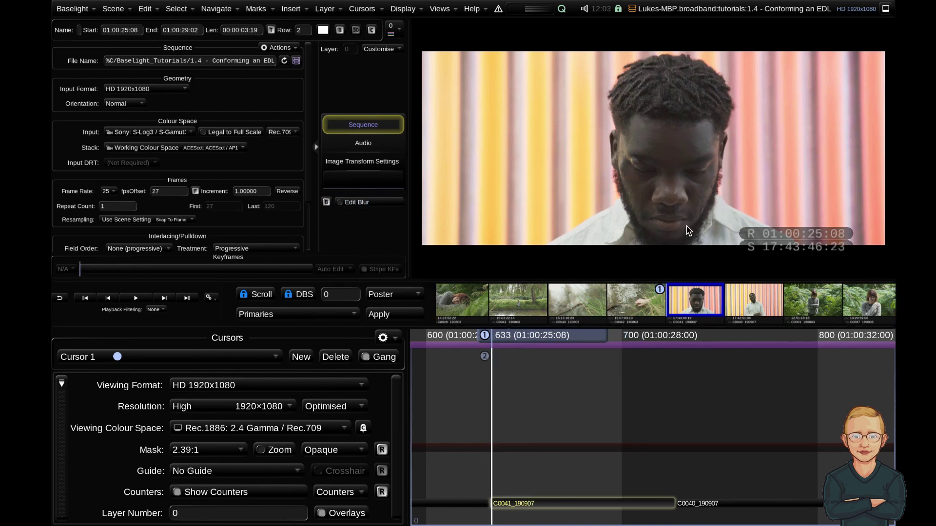
{"action": "right_click", "coordinate": [561, 509]}
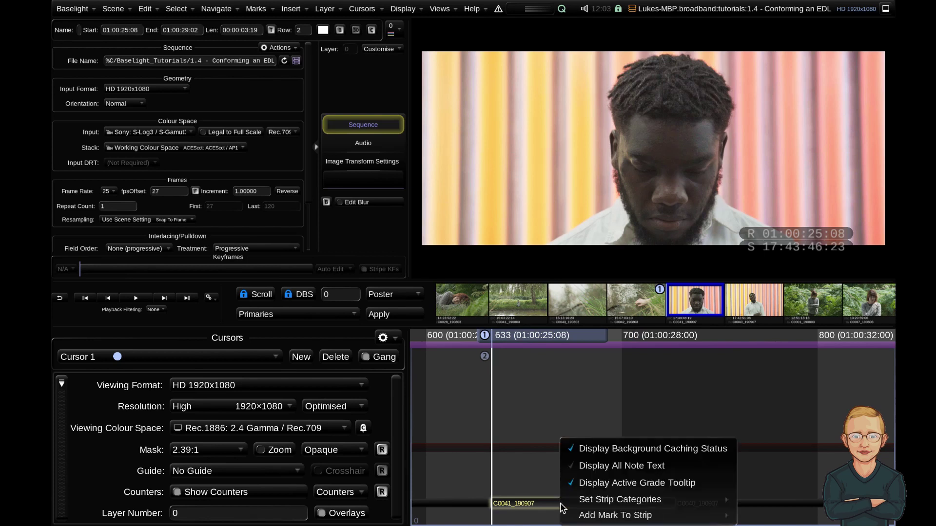
{"action": "mouse_move", "coordinate": [598, 508]}
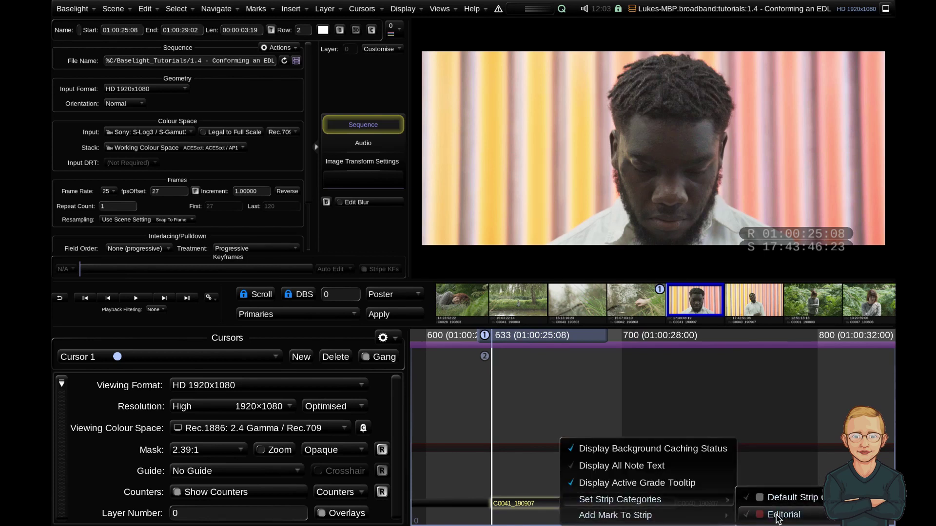
{"action": "left_click", "coordinate": [777, 516]}
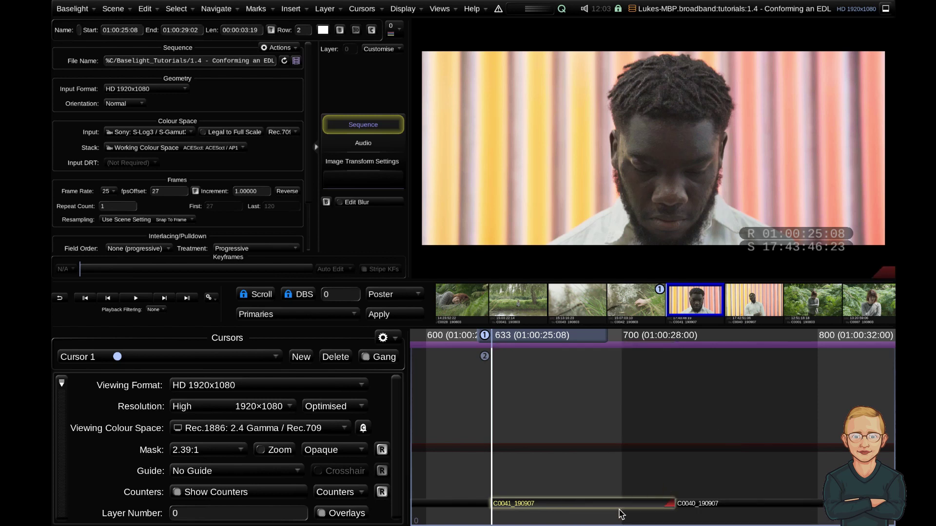
Play shot C0040 as a wipe against the reference and shift the wipe line to compare the framing.
{"action": "left_click_drag", "start_coordinate": [680, 483], "coordinate": [489, 442]}
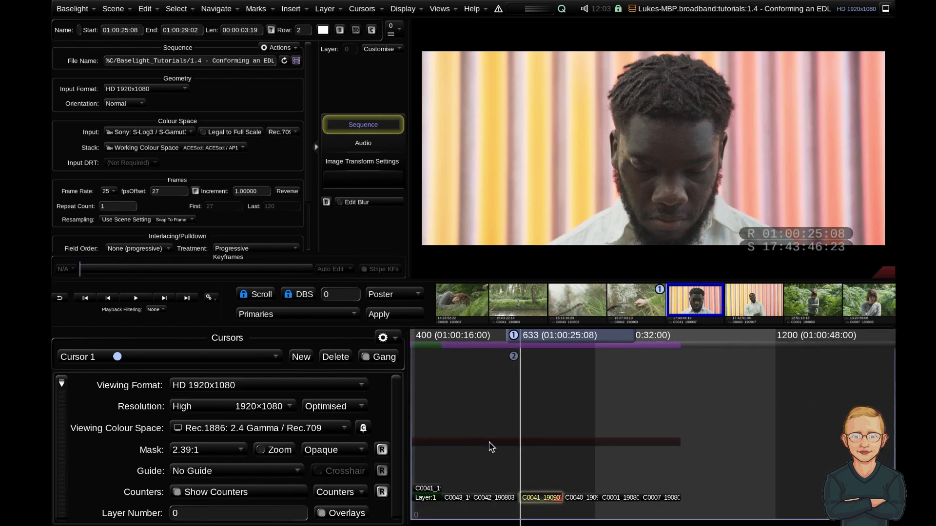
{"action": "scroll", "coordinate": [701, 479], "scroll_direction": "up", "scroll_amount": 3}
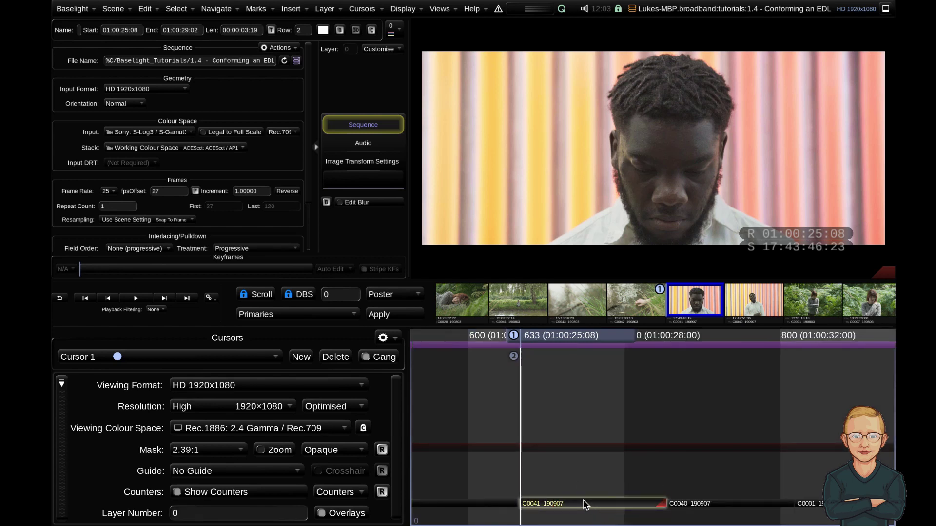
{"action": "key", "text": "Down"}
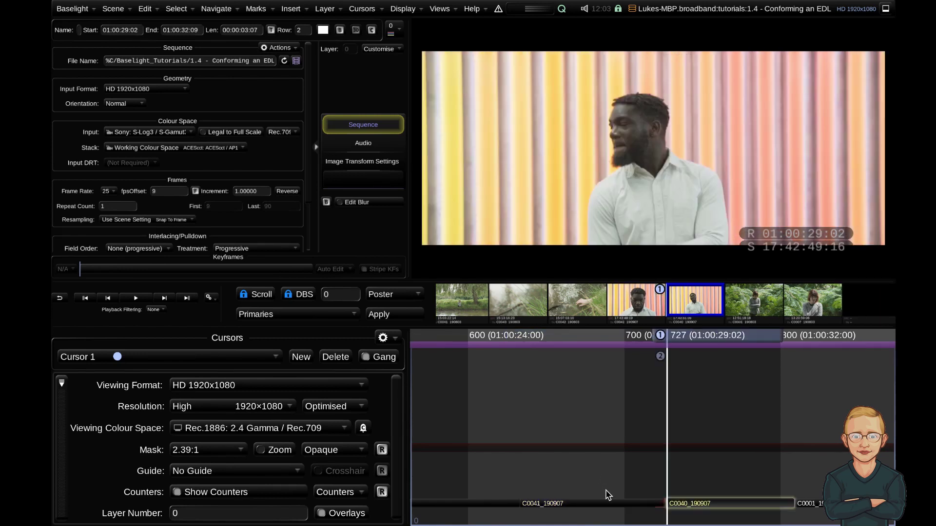
{"action": "key", "text": "w"}
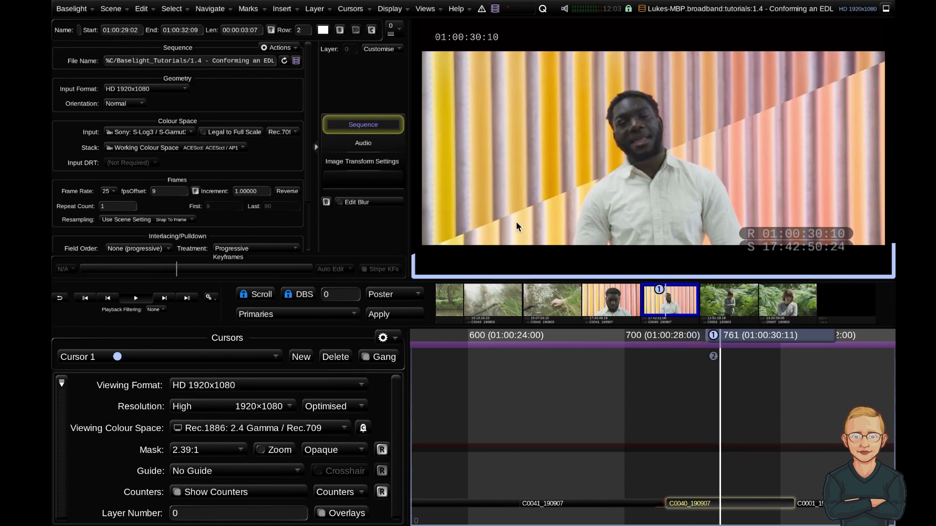
{"action": "left_click_drag", "start_coordinate": [629, 163], "coordinate": [687, 106]}
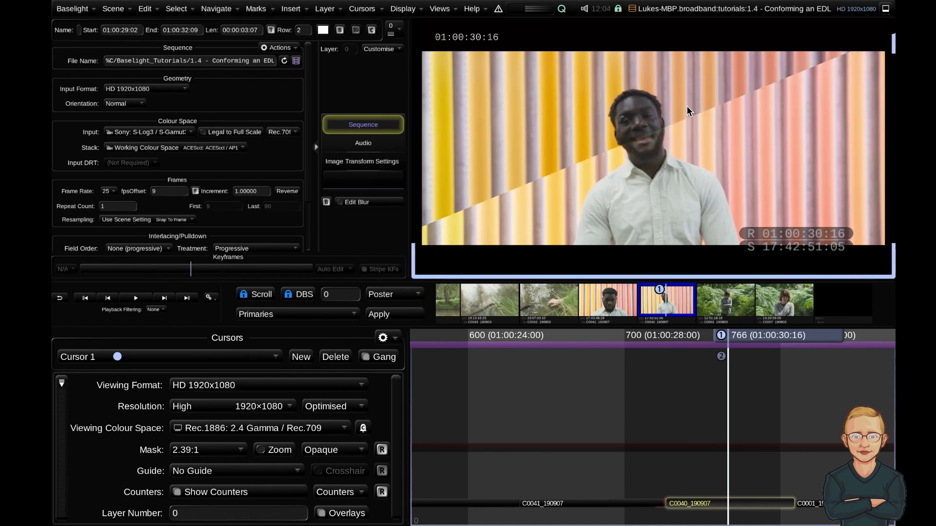
Turn off the wipe and alternate between shot C0040 and the reference at 01:00:30:16 in full frame.
{"action": "key", "text": "w"}
{"action": "key", "text": "Tab"}
{"action": "key", "text": "Tab"}
{"action": "key", "text": "Tab"}
{"action": "key", "text": "c"}
{"action": "key", "text": "c"}
{"action": "key", "text": "c"}
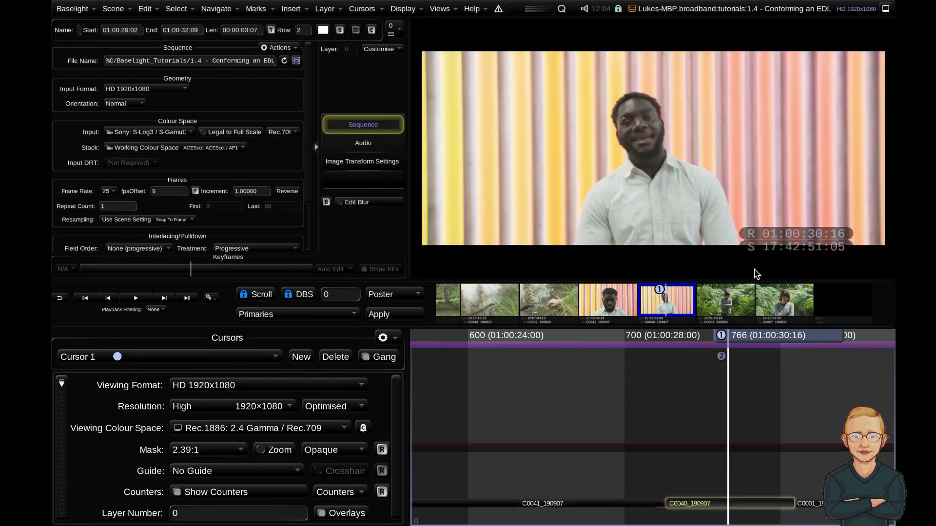
Alternate between shot C0040 and the reference at 01:00:31:23 and at the shot's first frame, comparing scale and position.
{"action": "key", "text": "space"}
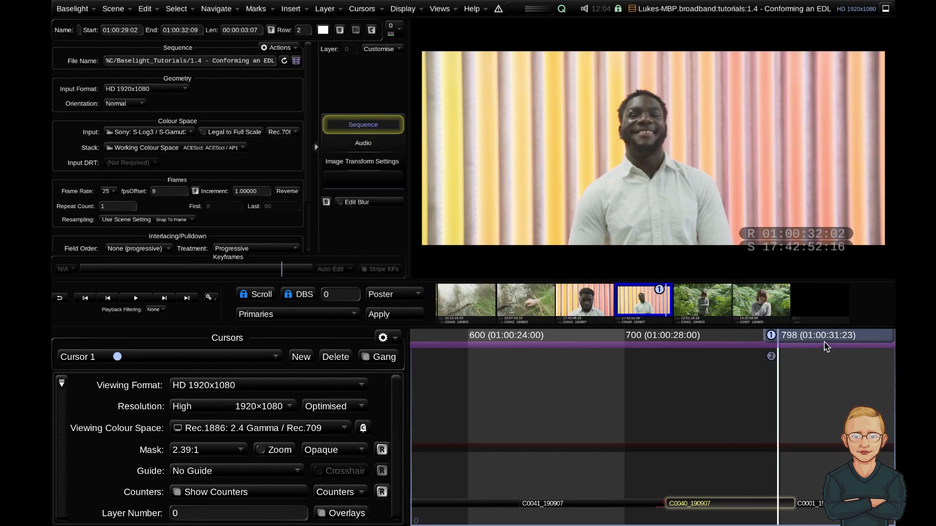
{"action": "key", "text": "c"}
{"action": "key", "text": "c"}
{"action": "key", "text": "c"}
{"action": "key", "text": "c"}
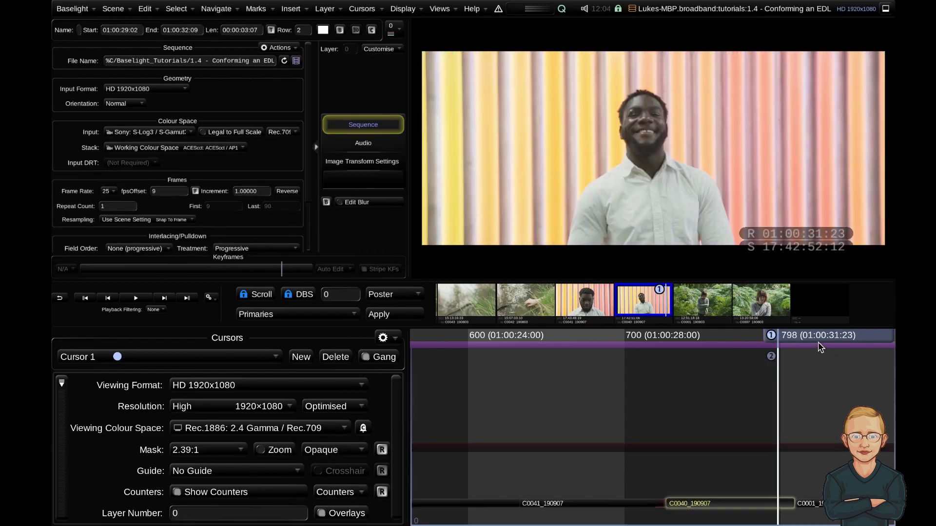
{"action": "key", "text": "Up"}
{"action": "key", "text": "c"}
{"action": "key", "text": "c"}
{"action": "key", "text": "c"}
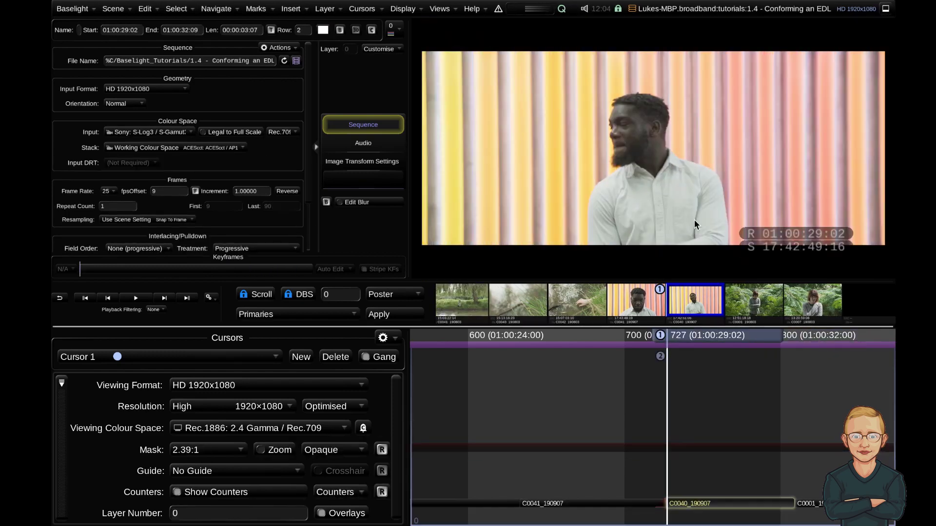
{"action": "key", "text": "c"}
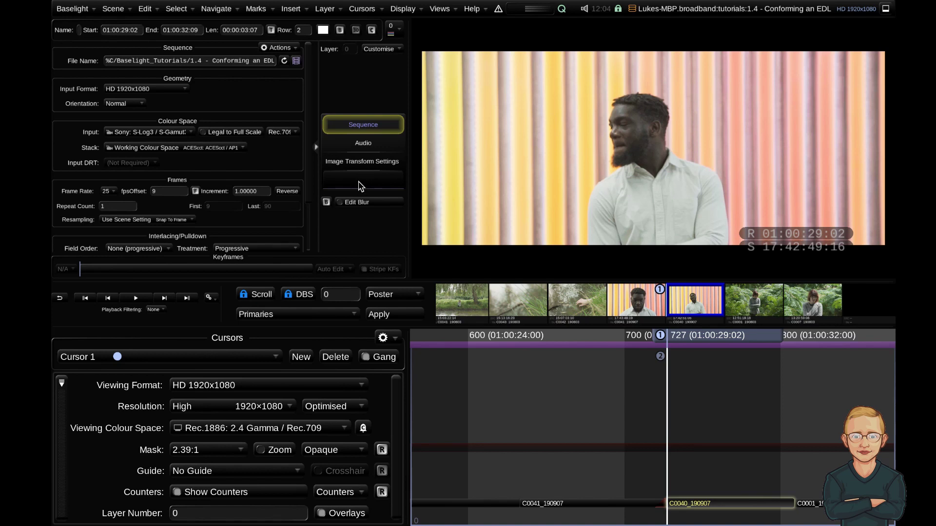
Add a Transform operator in the empty row below shot C0040's Image Transform Settings and open its parameters.
{"action": "right_click", "coordinate": [364, 165]}
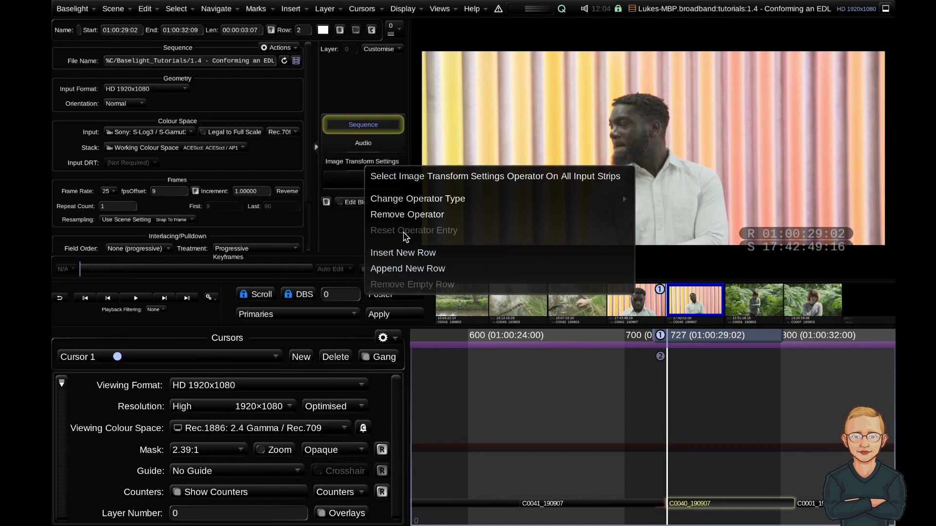
{"action": "left_click", "coordinate": [353, 184]}
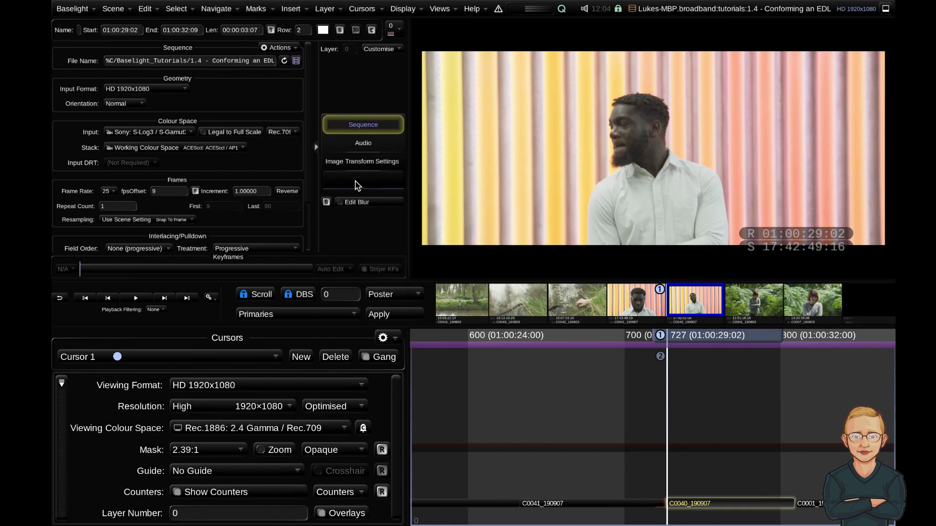
{"action": "right_click", "coordinate": [356, 185]}
{"action": "mouse_move", "coordinate": [374, 193]}
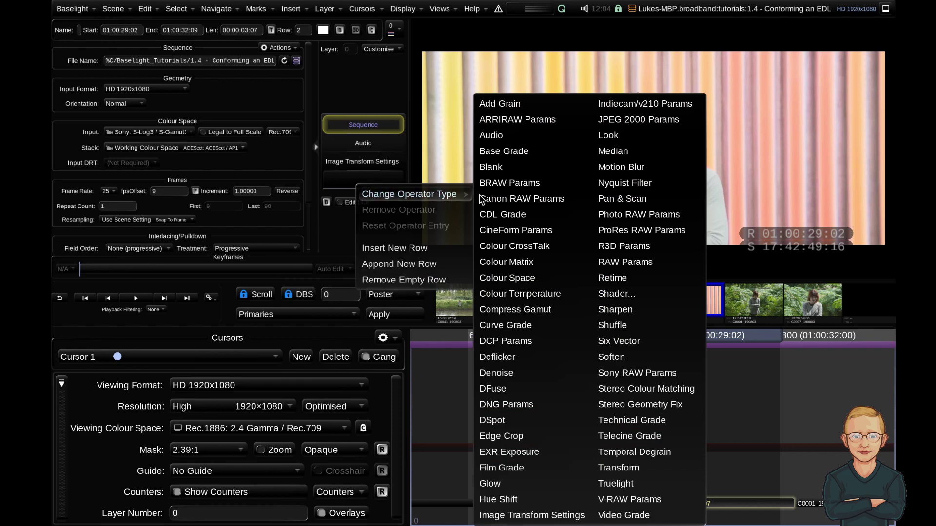
{"action": "left_click", "coordinate": [630, 469]}
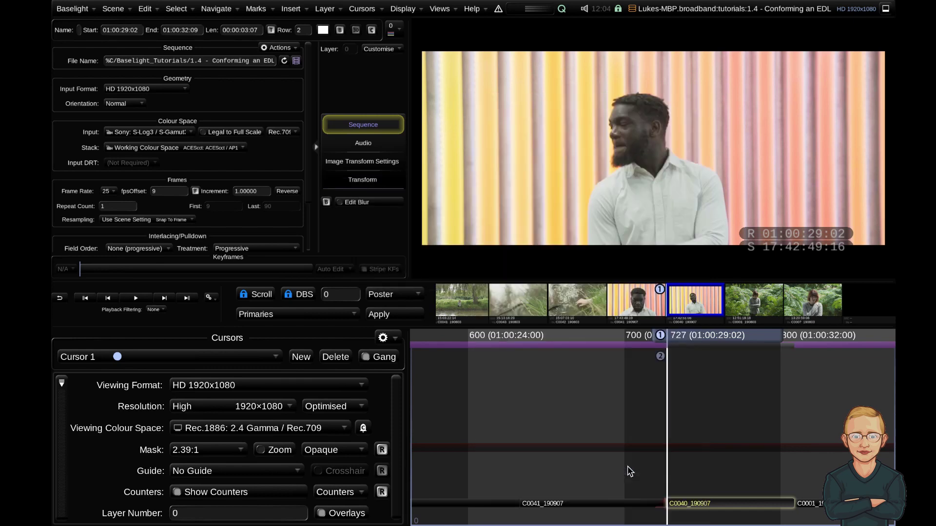
{"action": "left_click", "coordinate": [373, 182]}
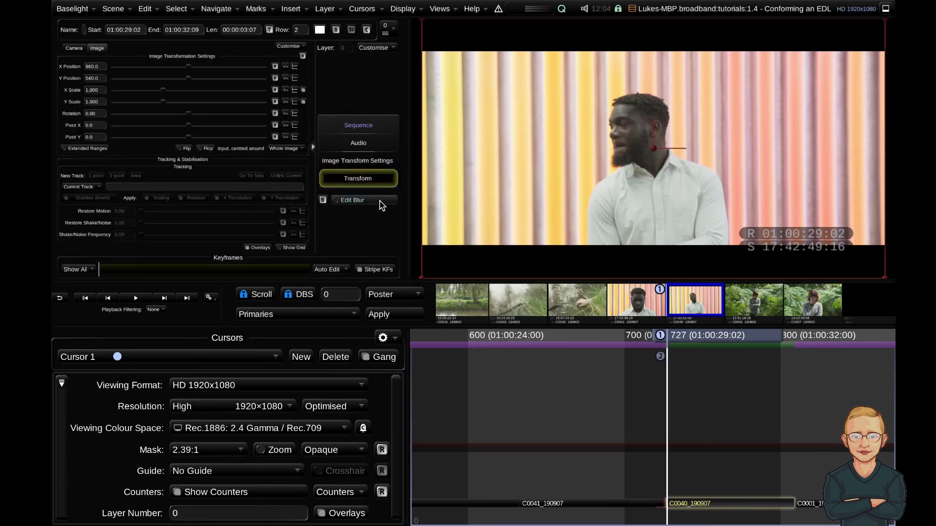
Set the Transform parameters of shot C0040 to All Linear interpolation and keyframe them at its first frame, 01:00:29:02.
{"action": "left_click_drag", "start_coordinate": [417, 192], "coordinate": [469, 187]}
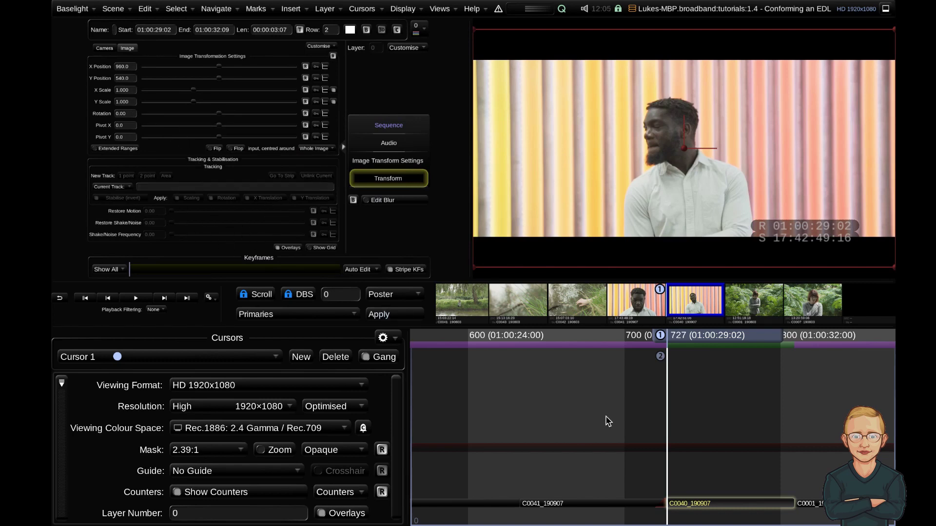
{"action": "left_click", "coordinate": [661, 459]}
{"action": "left_click", "coordinate": [678, 460]}
{"action": "left_click", "coordinate": [325, 78]}
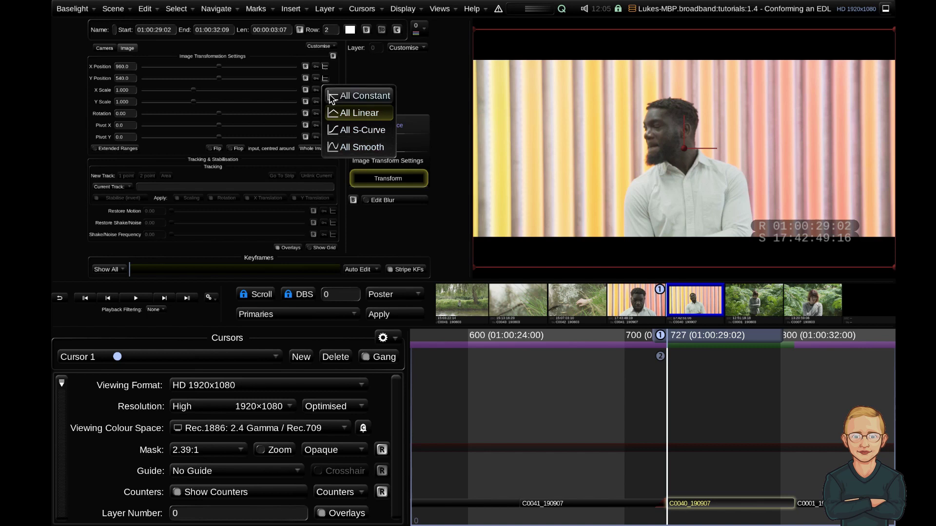
{"action": "left_click", "coordinate": [359, 113]}
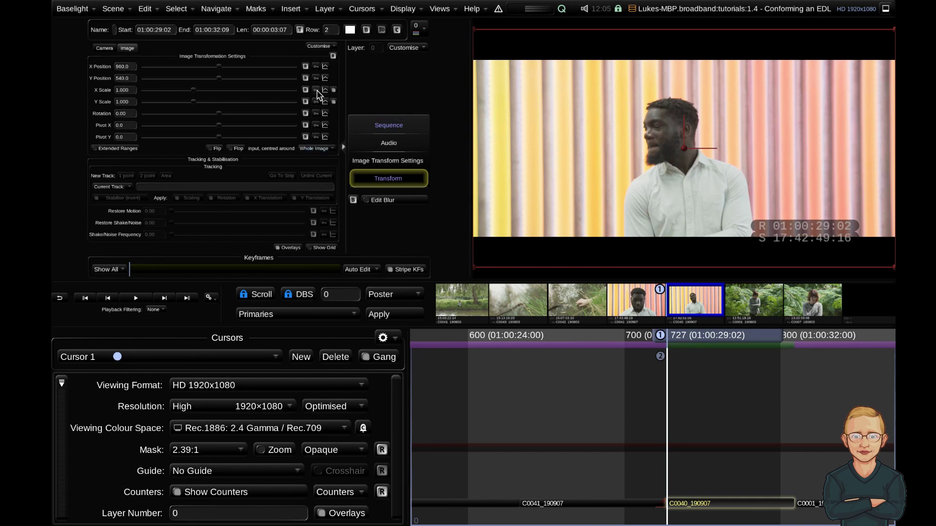
{"action": "left_click", "coordinate": [316, 68]}
Set the linked X and Y scale to 1.1 at shot C0040's last frame, 01:00:32:08.
{"action": "left_click", "coordinate": [795, 508]}
{"action": "key", "text": "Left"}
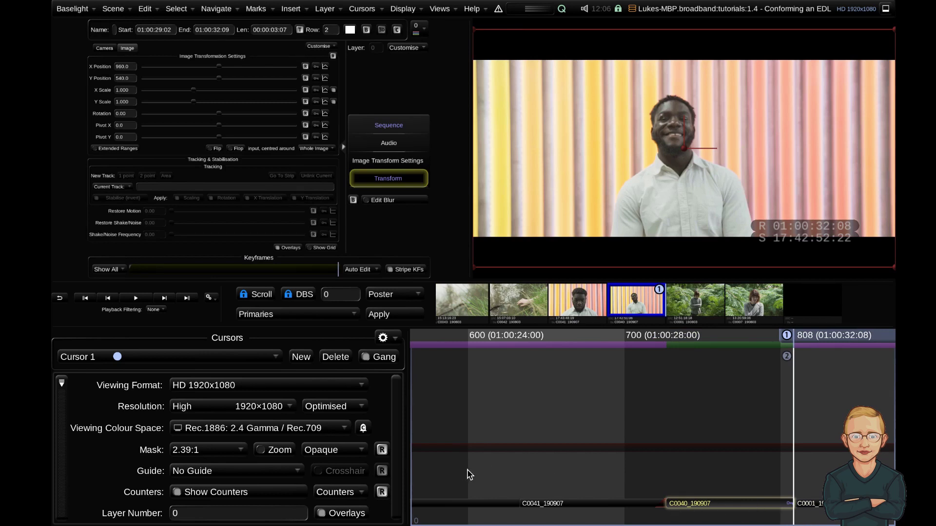
{"action": "left_click", "coordinate": [752, 446]}
{"action": "left_click", "coordinate": [131, 89]}
{"action": "type", "text": "1.1"}
{"action": "key", "text": "Return"}
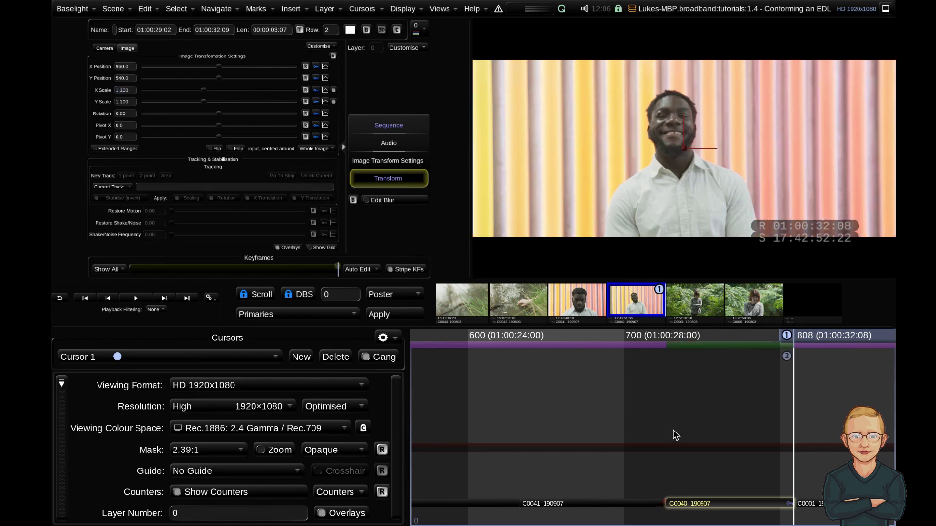
Return to shot C0040's first frame and play the animated scale as a wipe against the reference.
{"action": "left_click", "coordinate": [695, 440]}
{"action": "key", "text": "Tab"}
{"action": "key", "text": "Tab"}
{"action": "key", "text": "Tab"}
{"action": "key", "text": "shift+Left"}
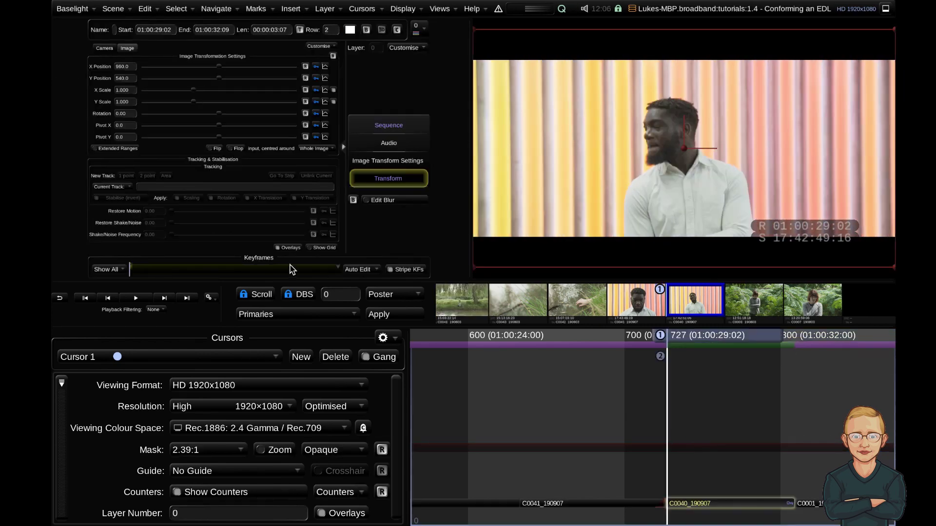
{"action": "left_click_drag", "start_coordinate": [138, 270], "coordinate": [58, 261]}
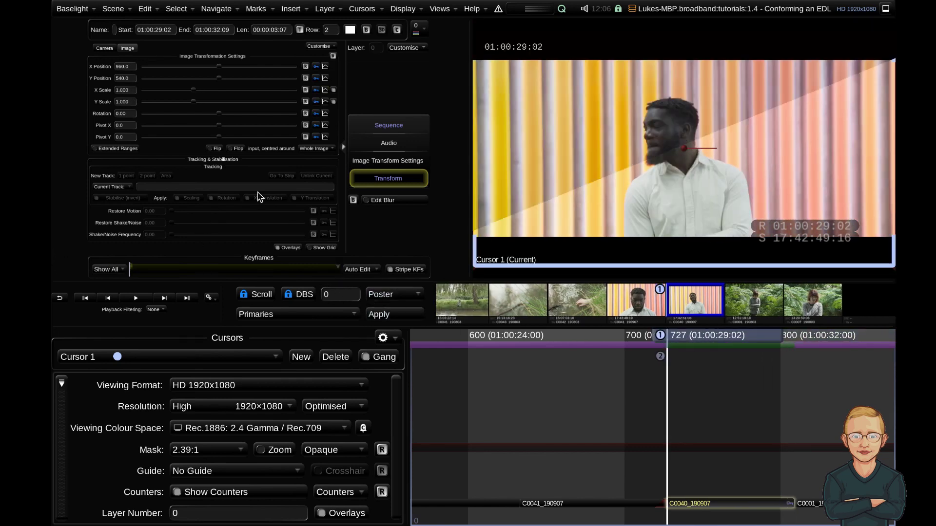
{"action": "key", "text": "space"}
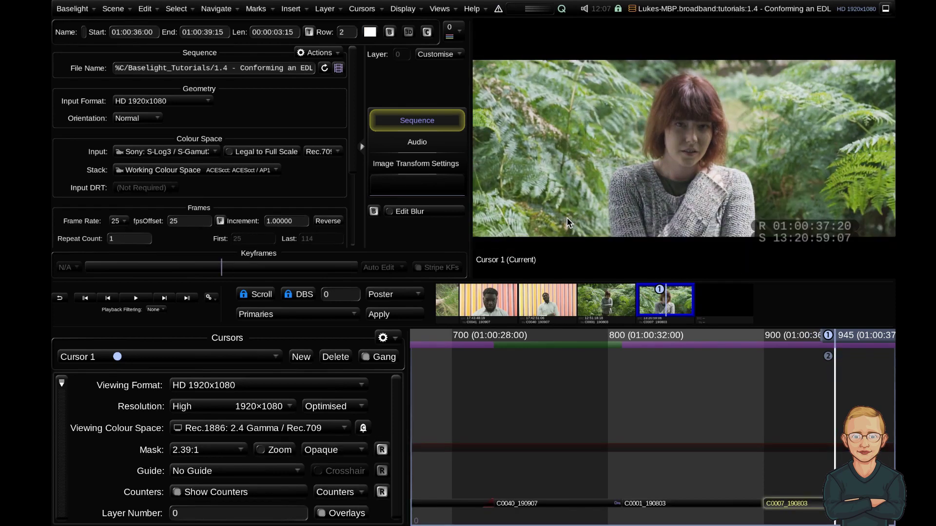
Go to the first frame of shot C0007, add a Transform operator in its empty row and open its parameters.
{"action": "key", "text": "Up"}
{"action": "left_click_drag", "start_coordinate": [789, 411], "coordinate": [622, 343]}
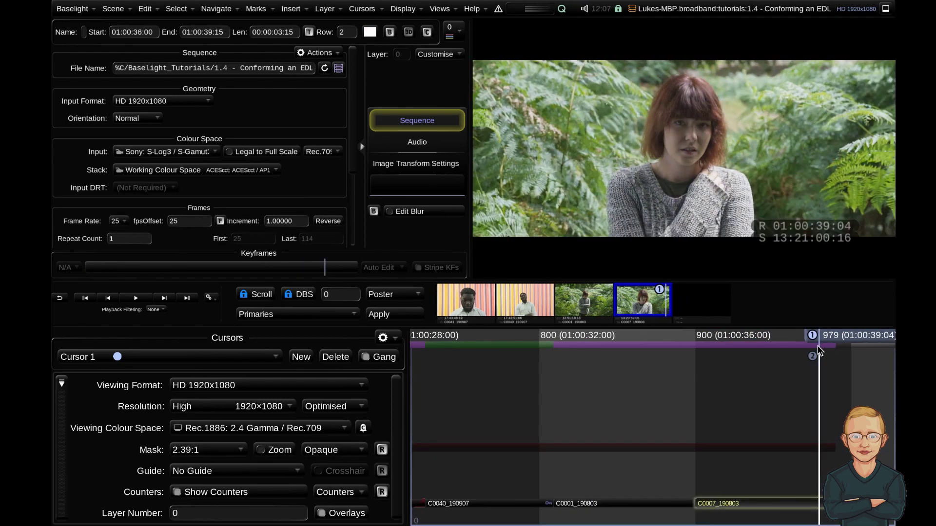
{"action": "key", "text": "Up"}
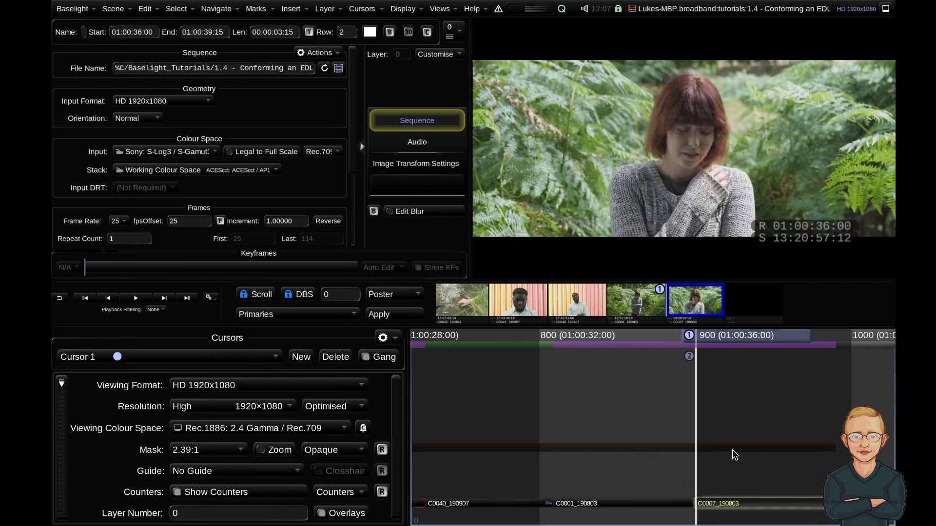
{"action": "right_click", "coordinate": [429, 194]}
{"action": "mouse_move", "coordinate": [482, 203]}
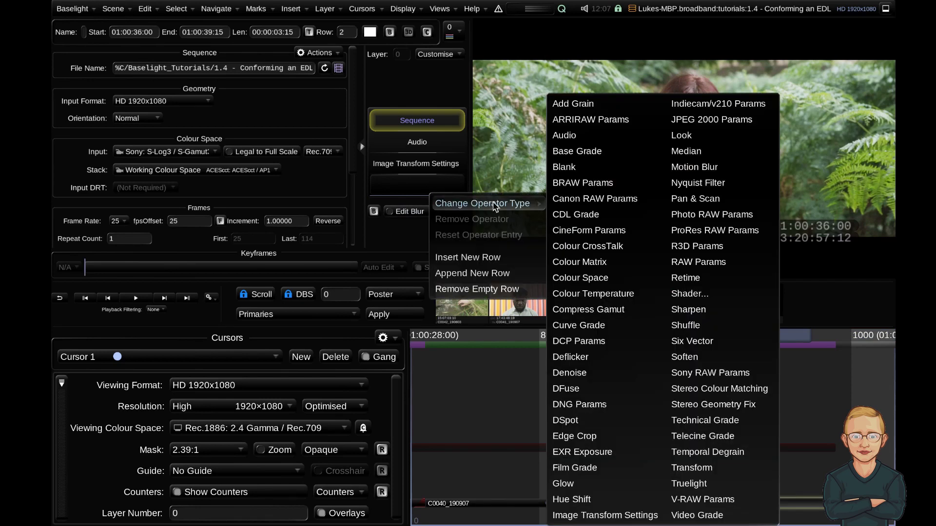
{"action": "left_click", "coordinate": [691, 468]}
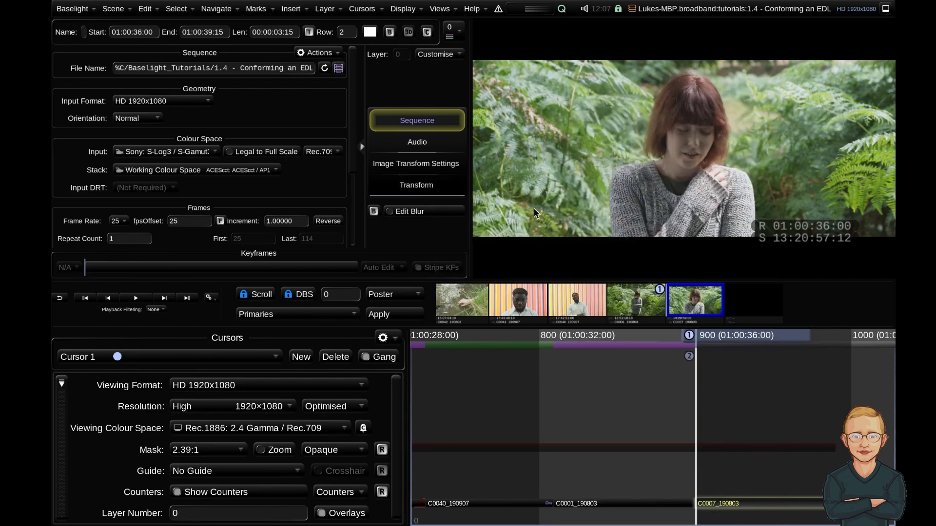
{"action": "left_click", "coordinate": [453, 193]}
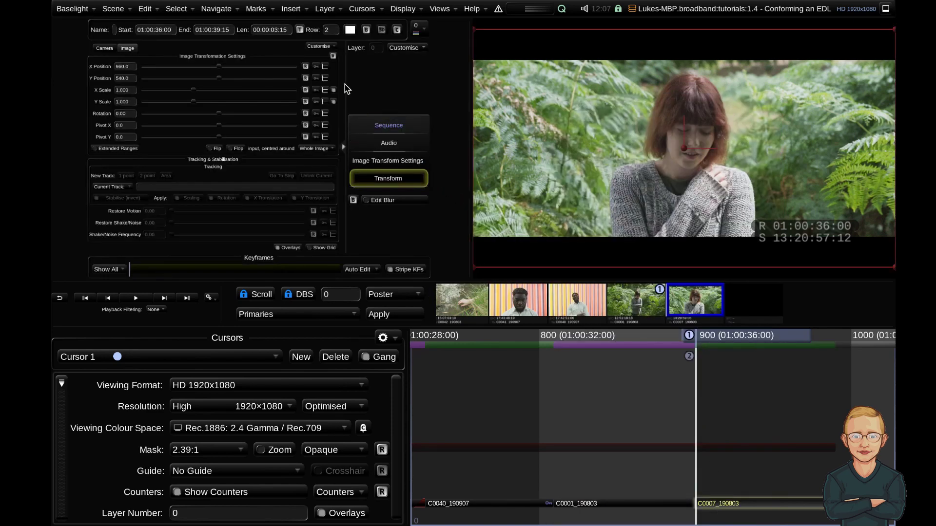
Set shot C0007's Transform parameters to All Linear interpolation and keyframe them at 01:00:36:00.
{"action": "left_click", "coordinate": [325, 66]}
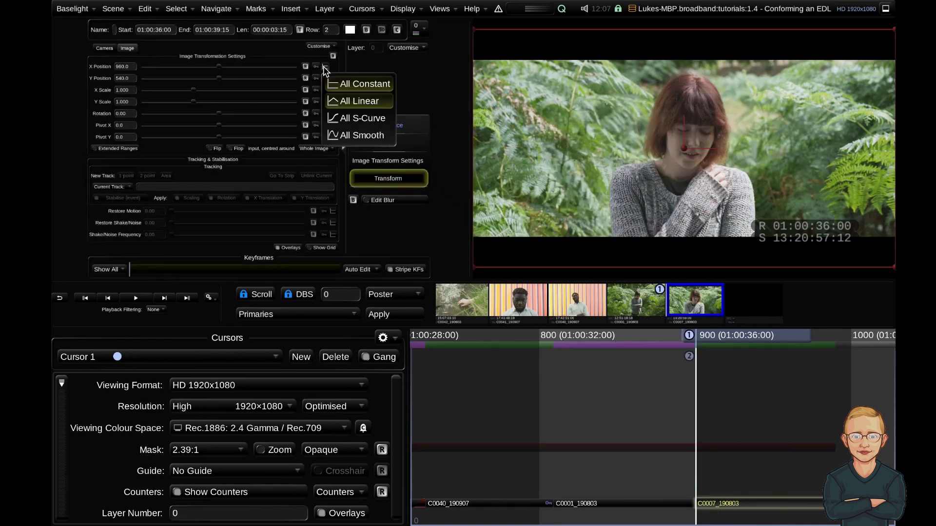
{"action": "left_click", "coordinate": [372, 101]}
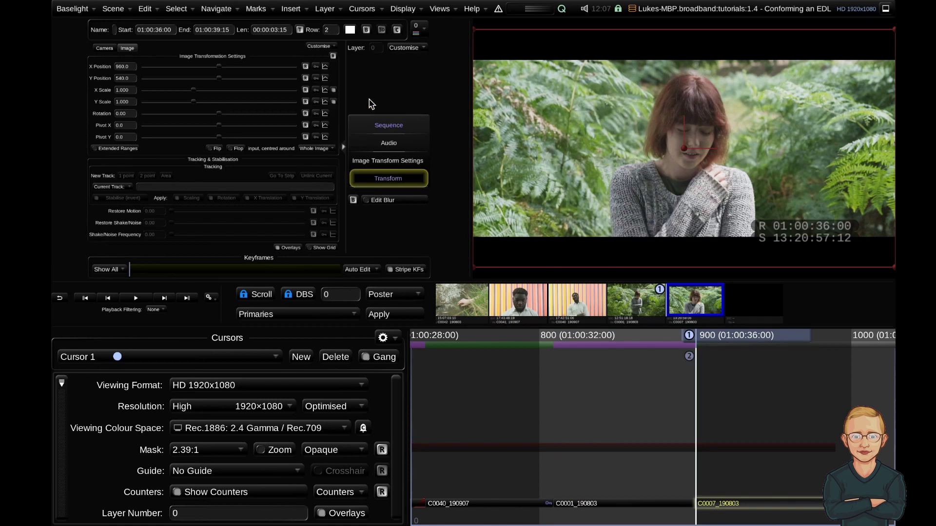
{"action": "left_click", "coordinate": [316, 68]}
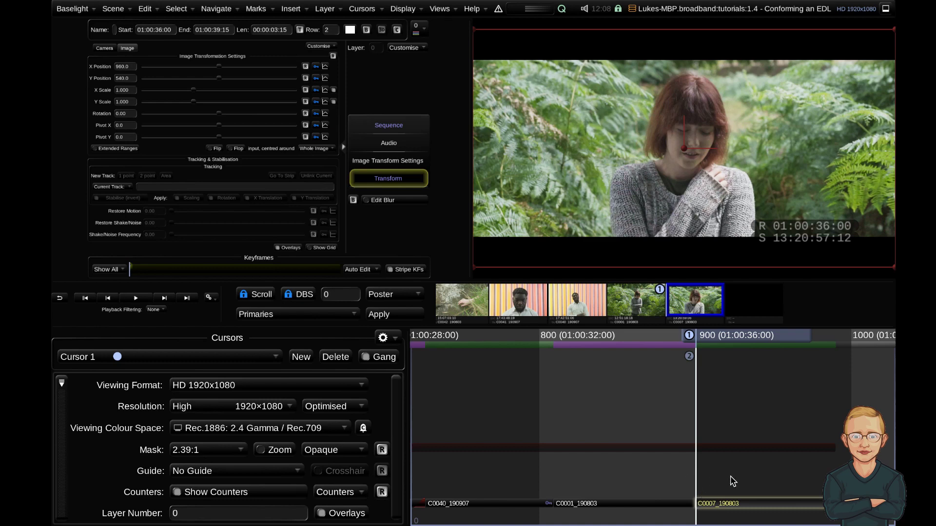
Select shots C0040 and C0007 together and flag both with the light-grey strip category.
{"action": "scroll", "coordinate": [722, 477], "scroll_direction": "down", "scroll_amount": 2}
{"action": "left_click", "coordinate": [463, 504]}
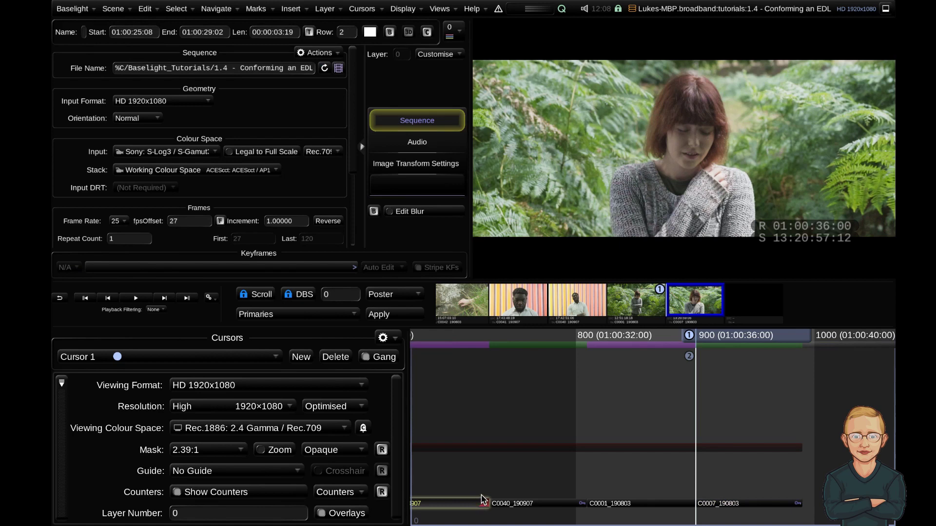
{"action": "left_click", "coordinate": [732, 503]}
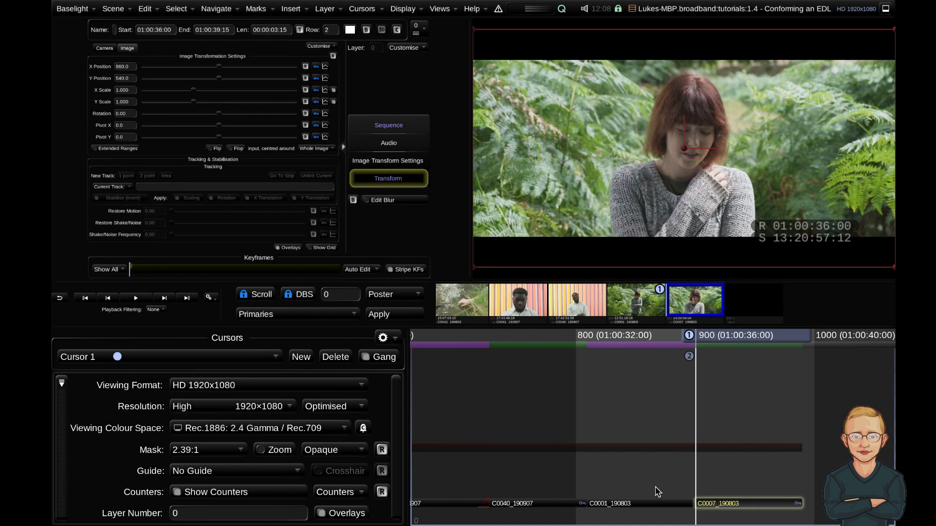
{"action": "left_click", "coordinate": [568, 506], "text": "shift"}
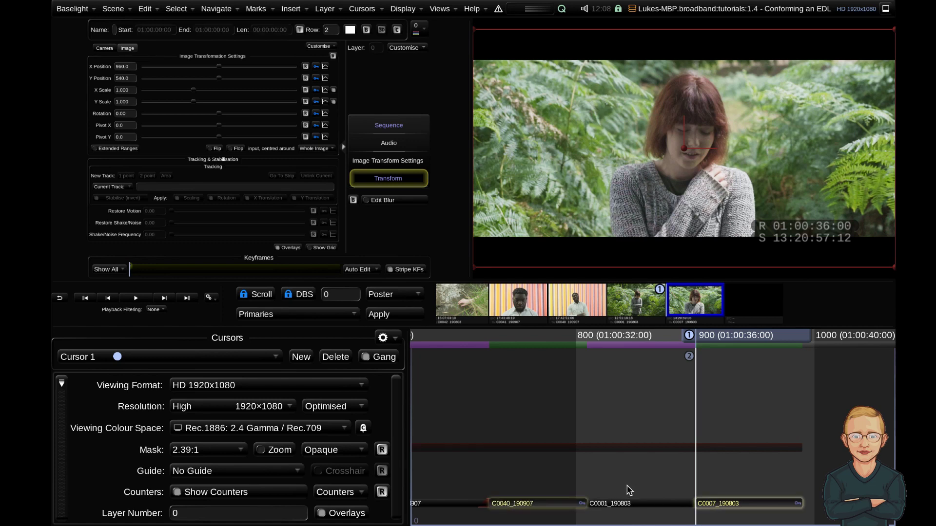
{"action": "right_click", "coordinate": [715, 507]}
{"action": "mouse_move", "coordinate": [715, 505]}
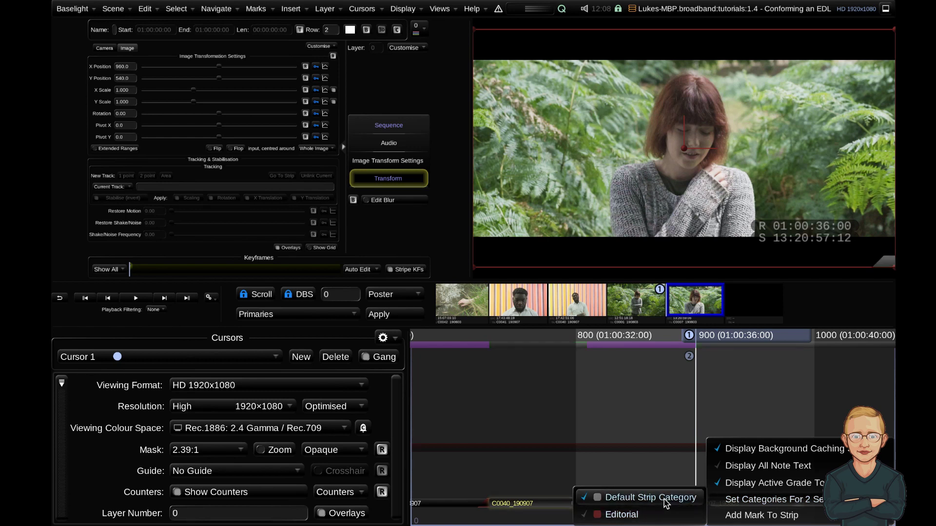
{"action": "left_click", "coordinate": [657, 397]}
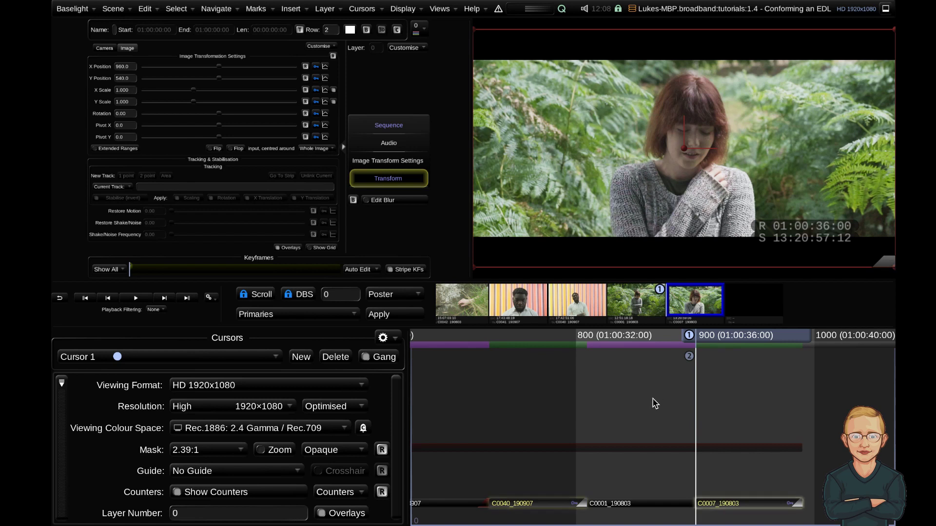
Flag the flopped shot C0038 starting at 01:00:05:05 with the same light-grey strip category.
{"action": "left_click", "coordinate": [769, 502]}
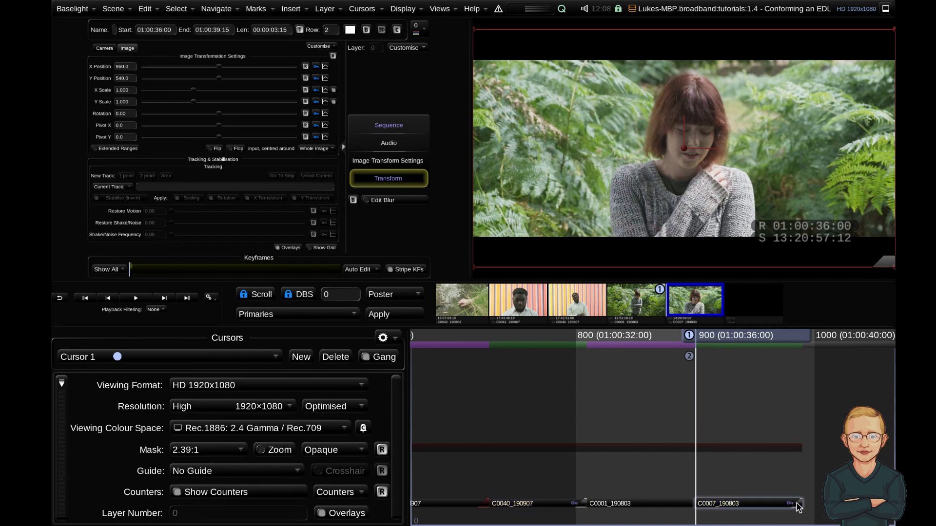
{"action": "left_click", "coordinate": [762, 490]}
{"action": "left_click", "coordinate": [535, 465]}
{"action": "left_click_drag", "start_coordinate": [741, 336], "coordinate": [665, 419]}
{"action": "left_click", "coordinate": [650, 419]}
{"action": "left_click", "coordinate": [126, 118]}
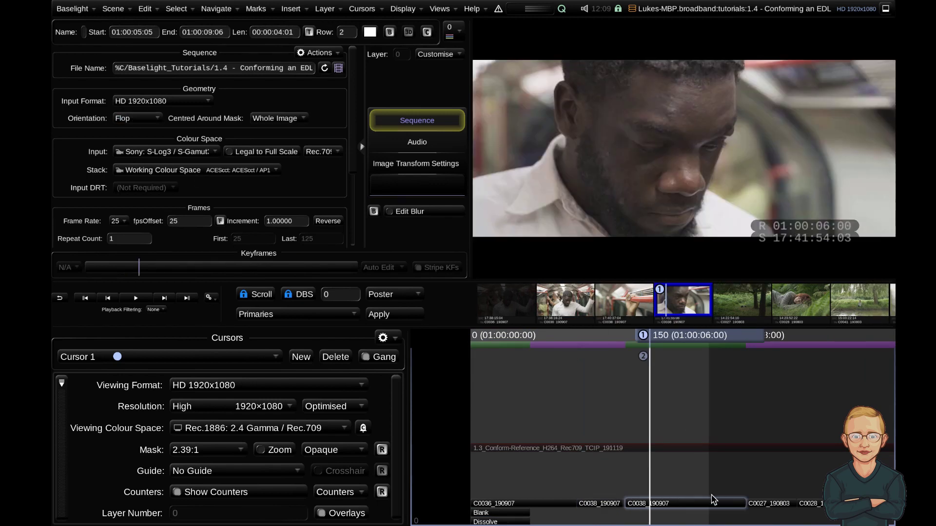
{"action": "left_click", "coordinate": [710, 504]}
{"action": "right_click", "coordinate": [673, 504]}
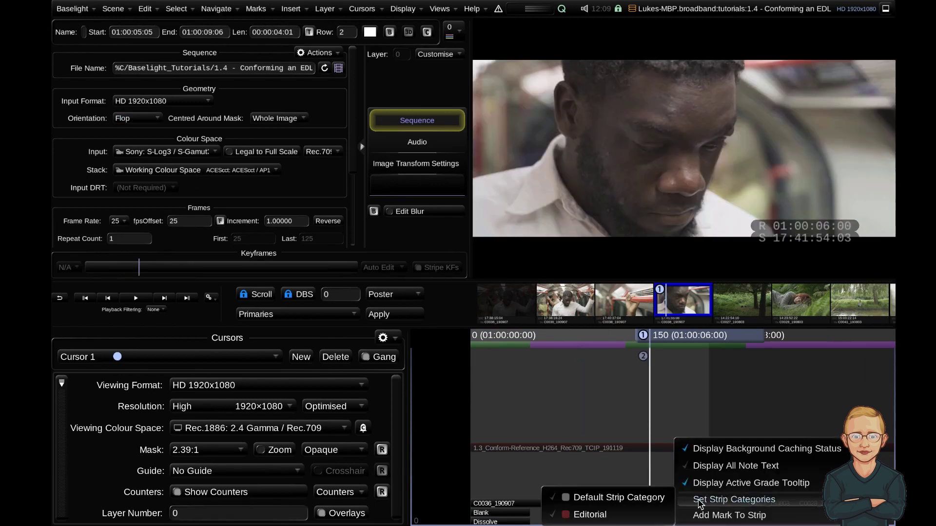
{"action": "left_click", "coordinate": [687, 402]}
{"action": "left_click", "coordinate": [775, 398]}
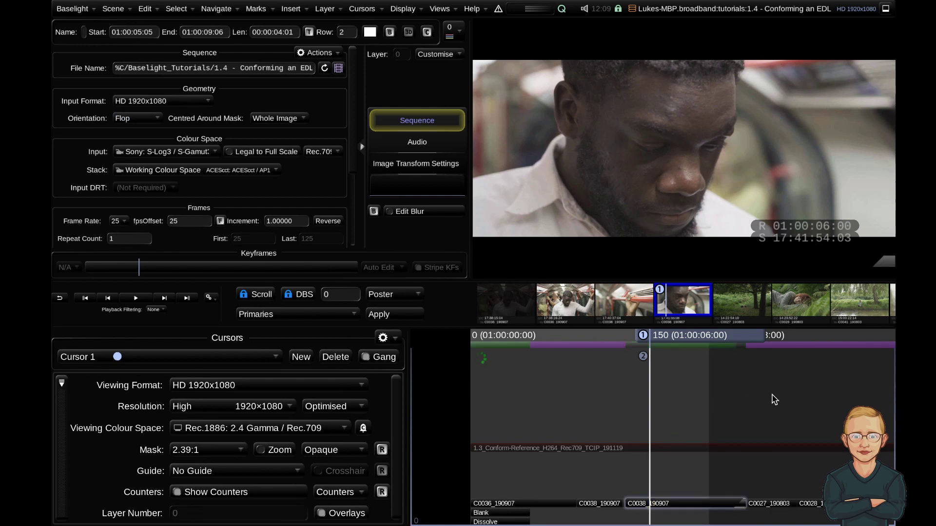
Bring the whole timeline into view and scrub from shot C0027 to shot C0042 to review the conform.
{"action": "scroll", "coordinate": [683, 434], "scroll_direction": "down", "scroll_amount": 4}
{"action": "left_click_drag", "start_coordinate": [699, 426], "coordinate": [628, 457]}
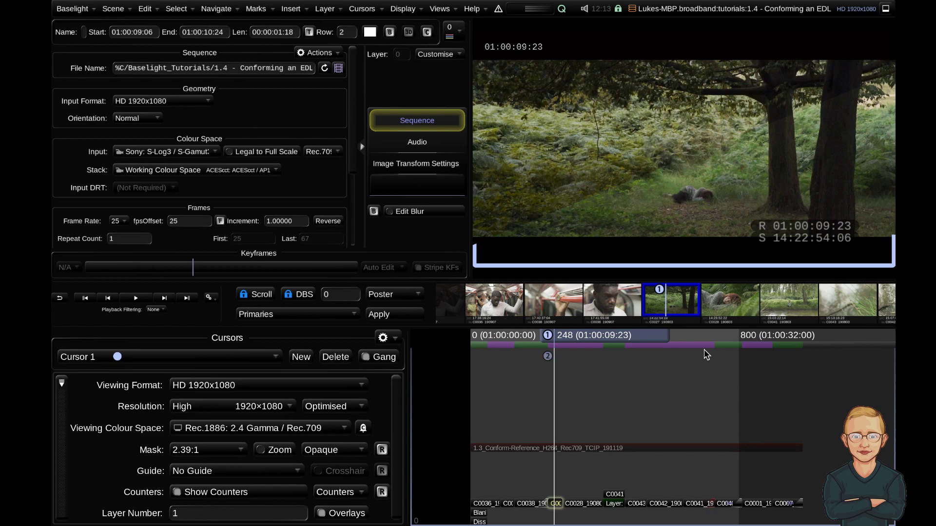
{"action": "left_click_drag", "start_coordinate": [621, 340], "coordinate": [734, 353]}
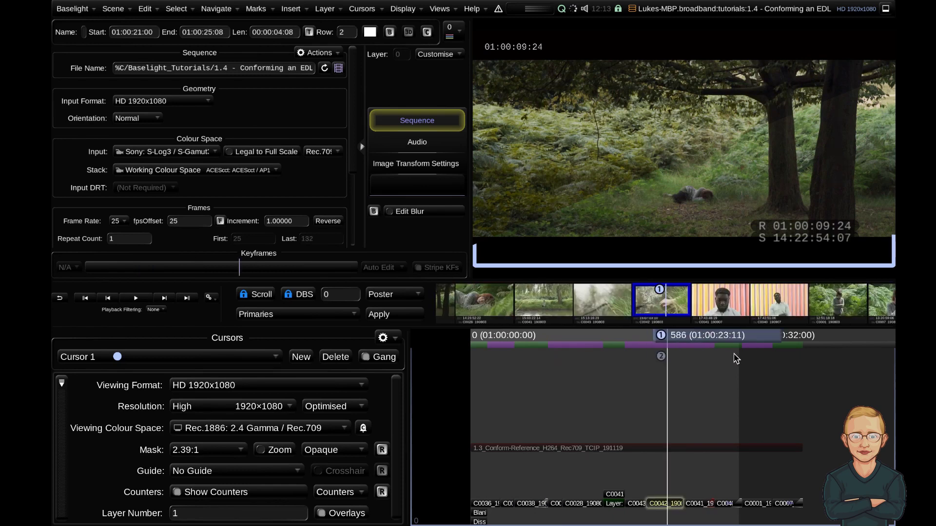